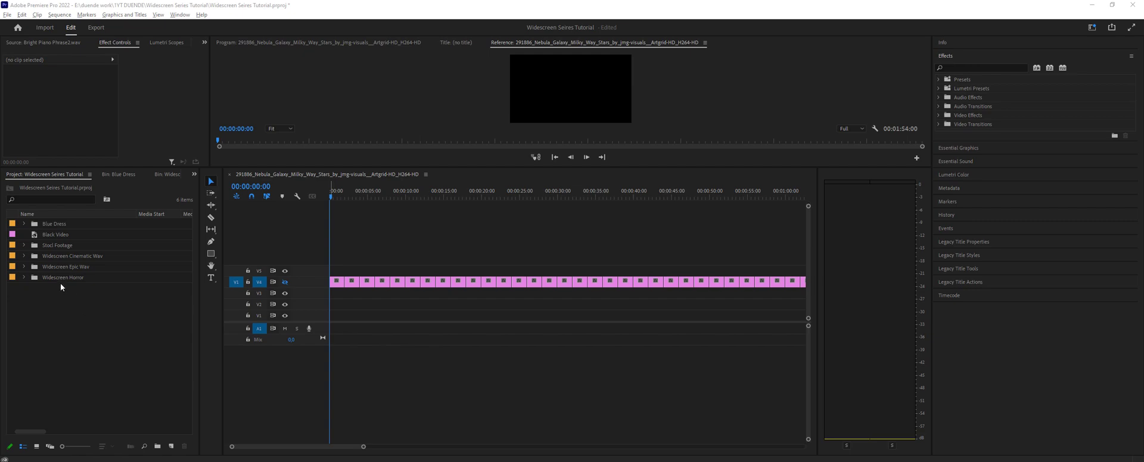
Step: Expand the Blue Dress bin and select its first beach clip, 240610
{"action": "left_click", "coordinate": [24, 225]}
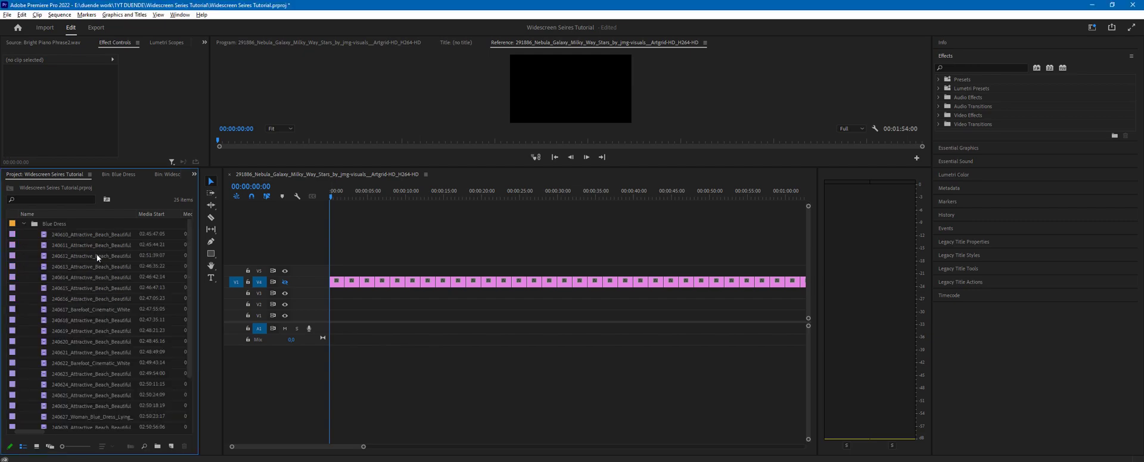
{"action": "left_click", "coordinate": [97, 236]}
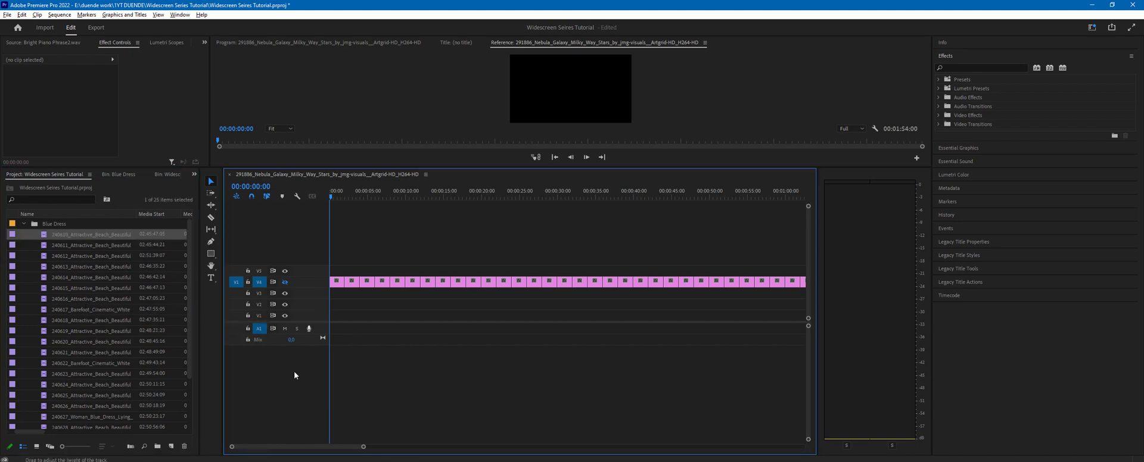
Step: Add 11 audio tracks to the sequence with Sequence > Add Tracks
{"action": "left_click", "coordinate": [59, 15]}
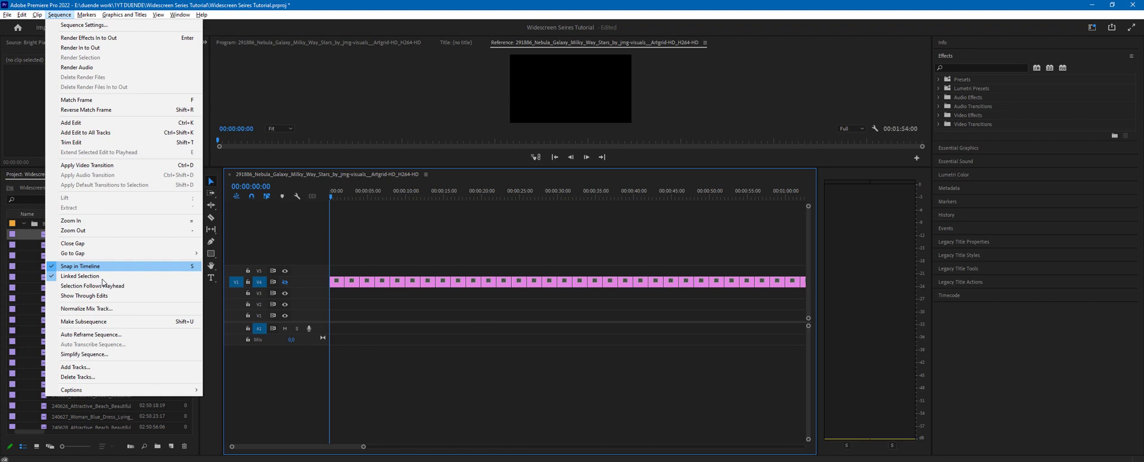
{"action": "left_click", "coordinate": [108, 367]}
{"action": "left_click", "coordinate": [525, 219]}
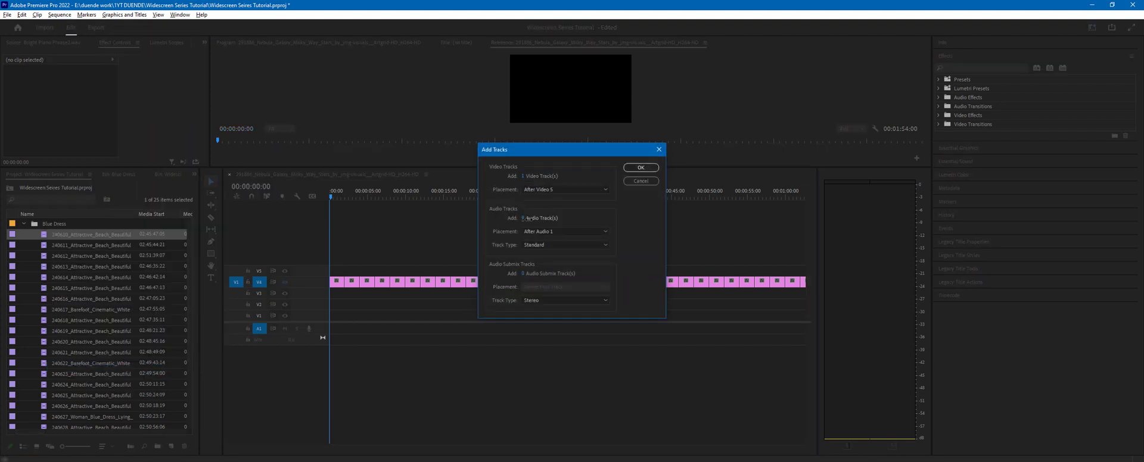
{"action": "type", "text": "11"}
{"action": "left_click", "coordinate": [641, 168]}
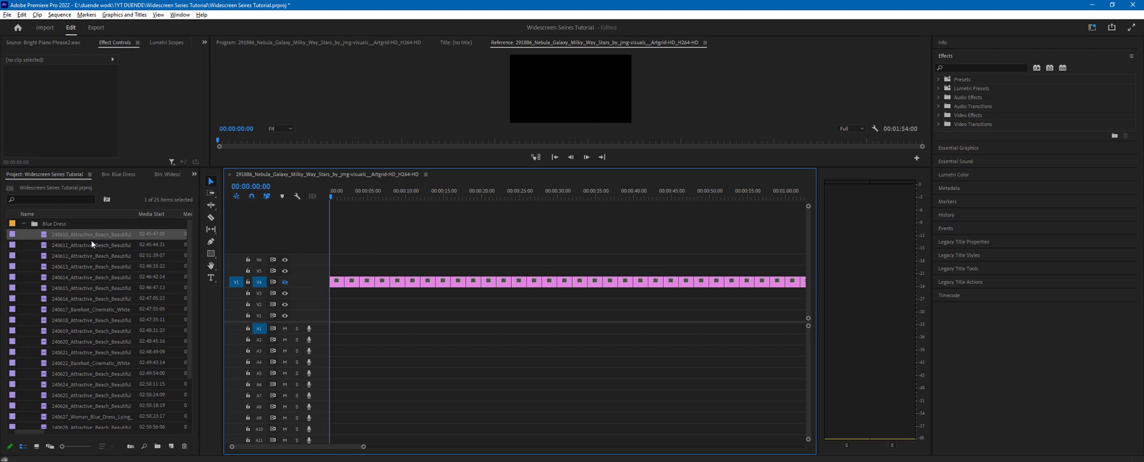
Step: Place the opening beach clips, including 240613 and 240616, alternately on V1 and V2
{"action": "left_click_drag", "start_coordinate": [79, 235], "coordinate": [358, 304]}
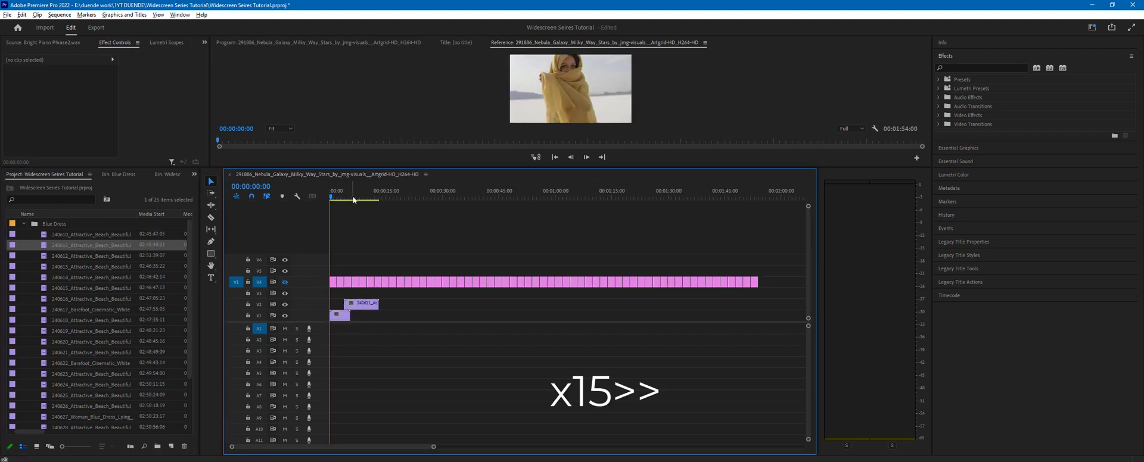
{"action": "left_click_drag", "start_coordinate": [89, 256], "coordinate": [376, 314]}
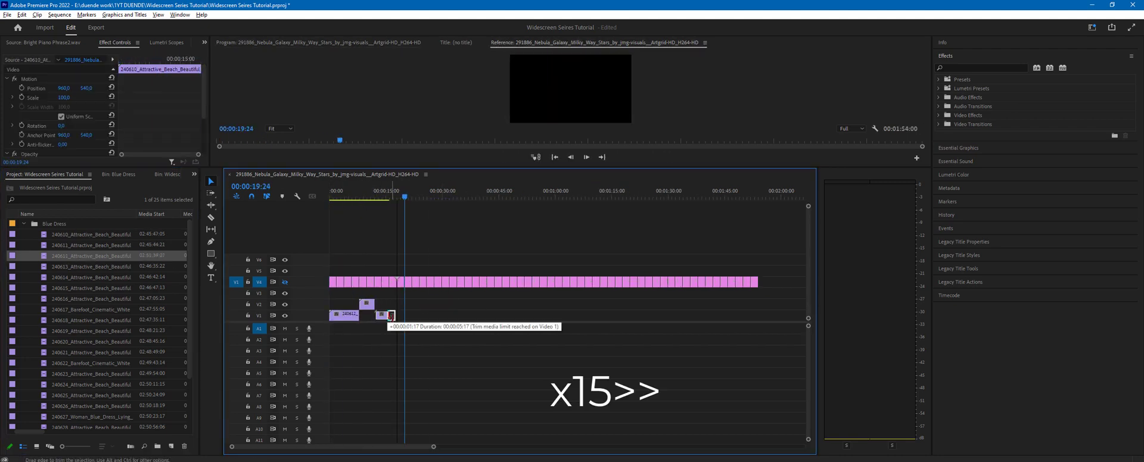
{"action": "left_click_drag", "start_coordinate": [90, 267], "coordinate": [405, 313]}
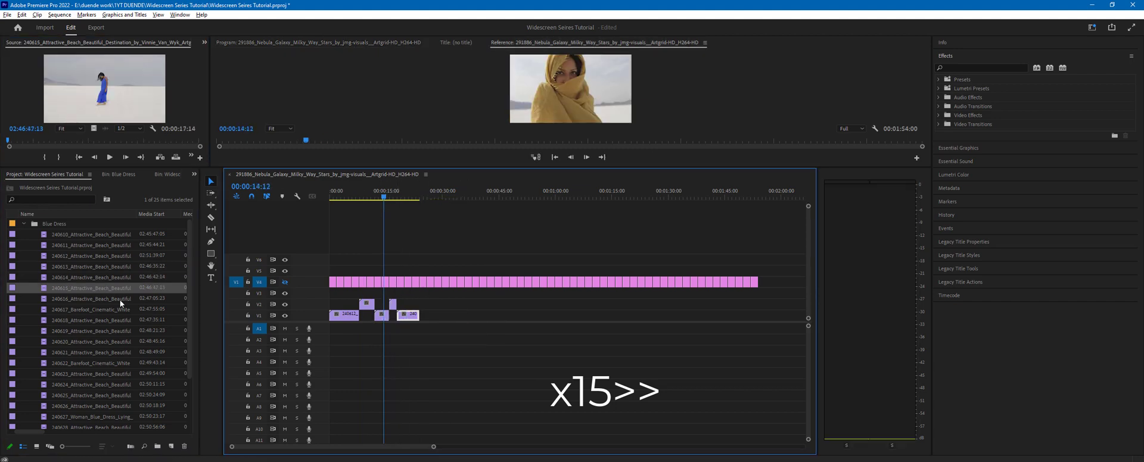
{"action": "left_click", "coordinate": [89, 298]}
{"action": "left_click_drag", "start_coordinate": [158, 310], "coordinate": [426, 304]}
Step: Add clips 240619 through 240626 staggered on V1 and V2, then collapse the Blue Dress bin
{"action": "left_click", "coordinate": [89, 320]}
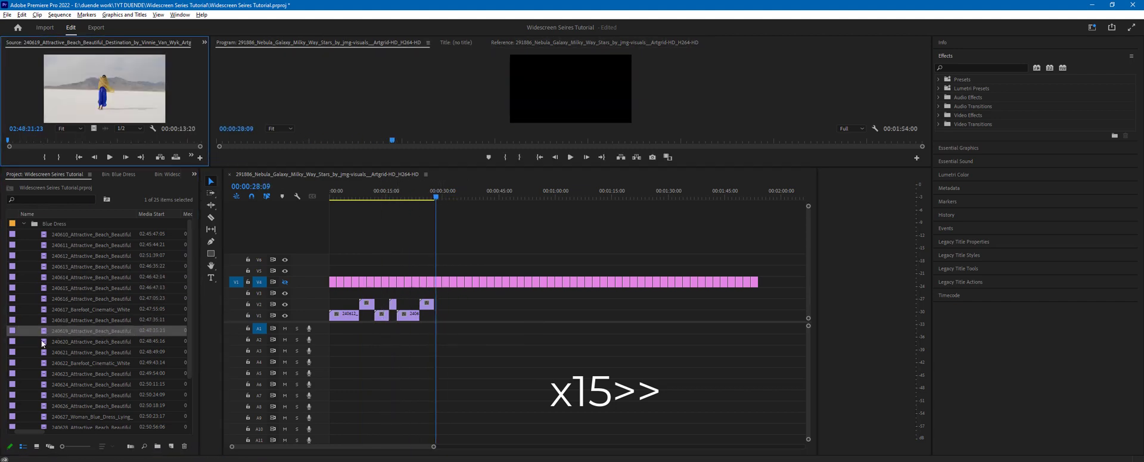
{"action": "left_click_drag", "start_coordinate": [90, 352], "coordinate": [464, 304]}
{"action": "left_click_drag", "start_coordinate": [89, 373], "coordinate": [498, 314]}
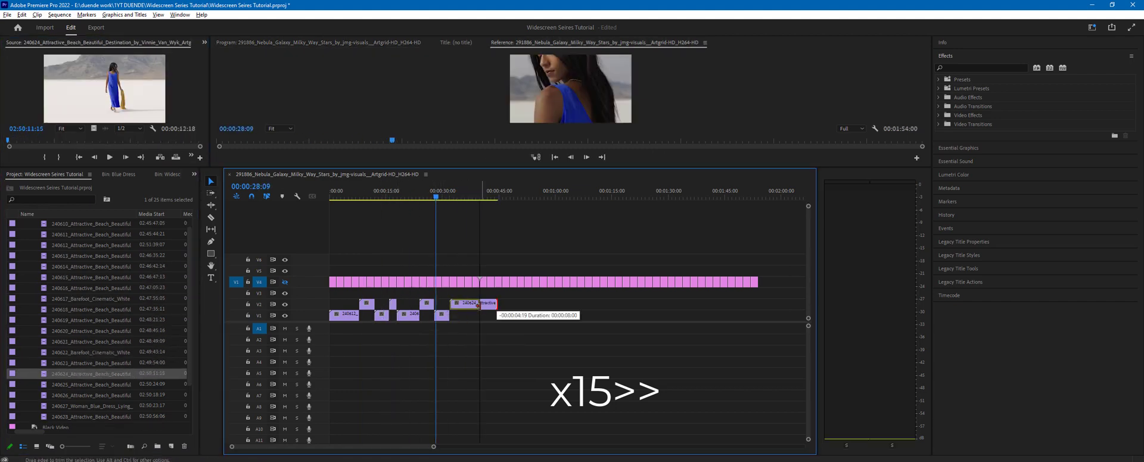
{"action": "scroll", "coordinate": [90, 358], "scroll_direction": "down", "scroll_amount": 1}
{"action": "left_click", "coordinate": [90, 395]}
{"action": "left_click_drag", "start_coordinate": [89, 417], "coordinate": [524, 314]}
{"action": "scroll", "coordinate": [90, 298], "scroll_direction": "up", "scroll_amount": 5}
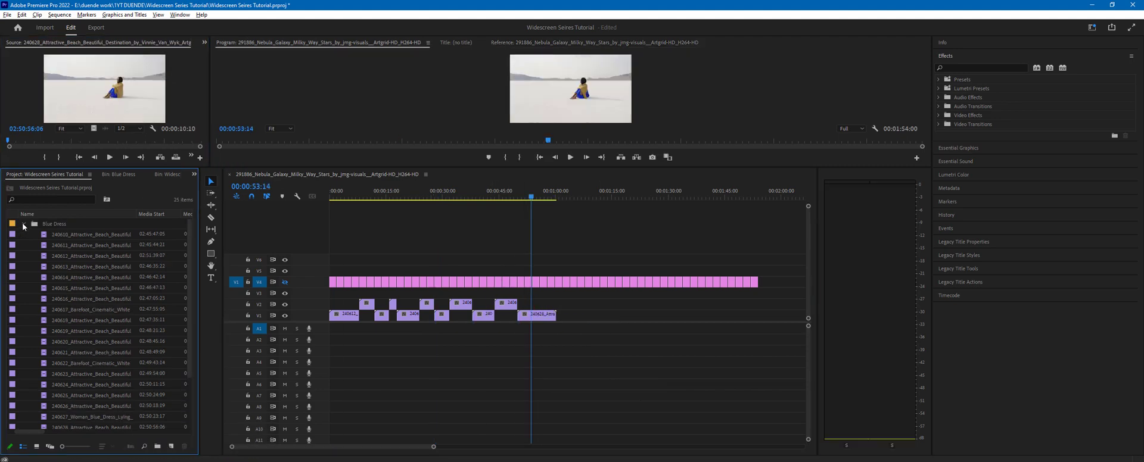
{"action": "left_click", "coordinate": [24, 224]}
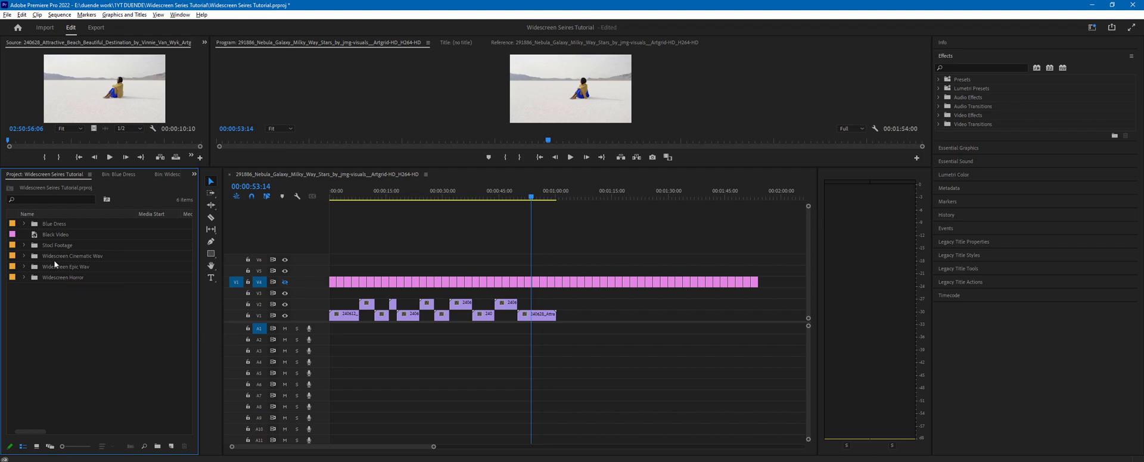
Step: Move the playhead near the start and expand Widescreen Cinematic Wav, collapsing its Bonus folder
{"action": "left_click", "coordinate": [342, 197]}
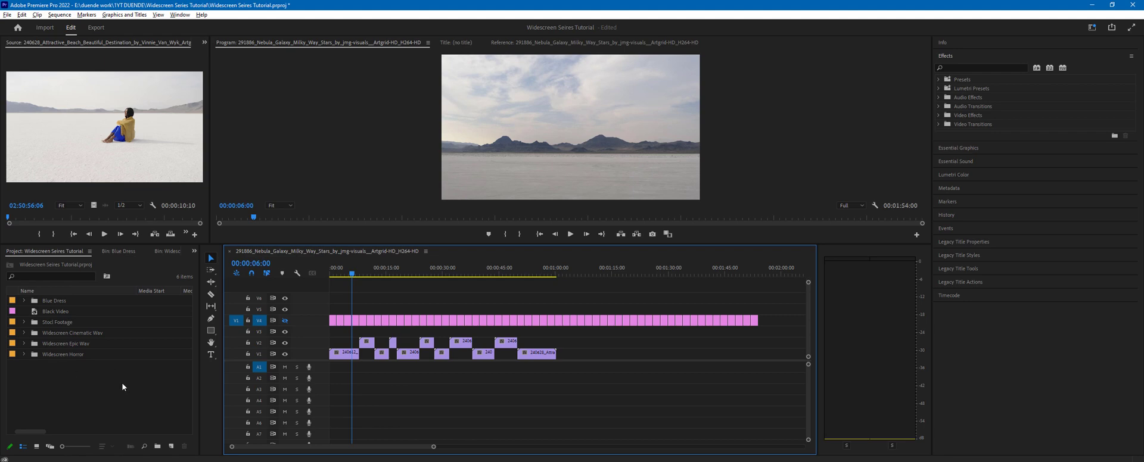
{"action": "left_click", "coordinate": [25, 333]}
{"action": "left_click", "coordinate": [33, 344]}
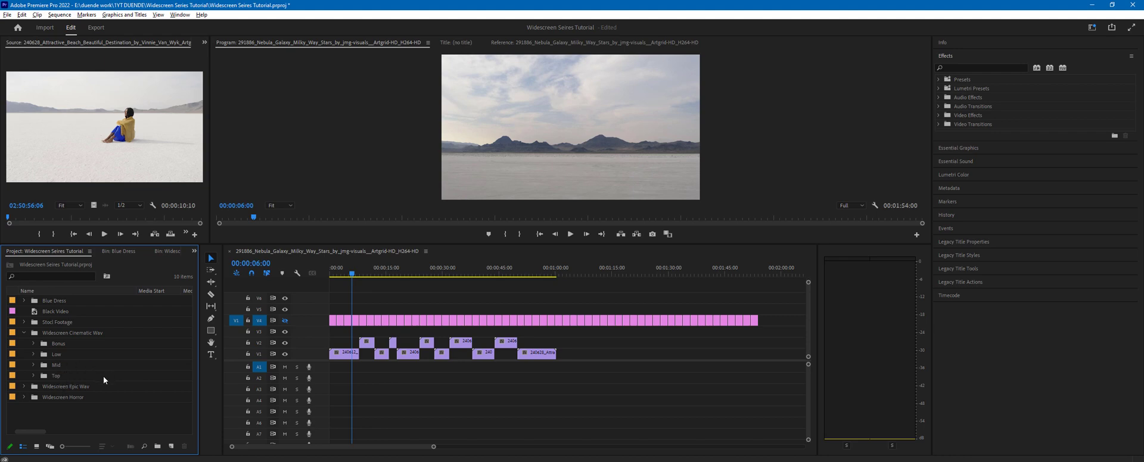
Step: Browse the Cinematic Wav Top folder's Folk files and the Low folder's wav files
{"action": "left_click", "coordinate": [33, 375]}
{"action": "left_click", "coordinate": [42, 398]}
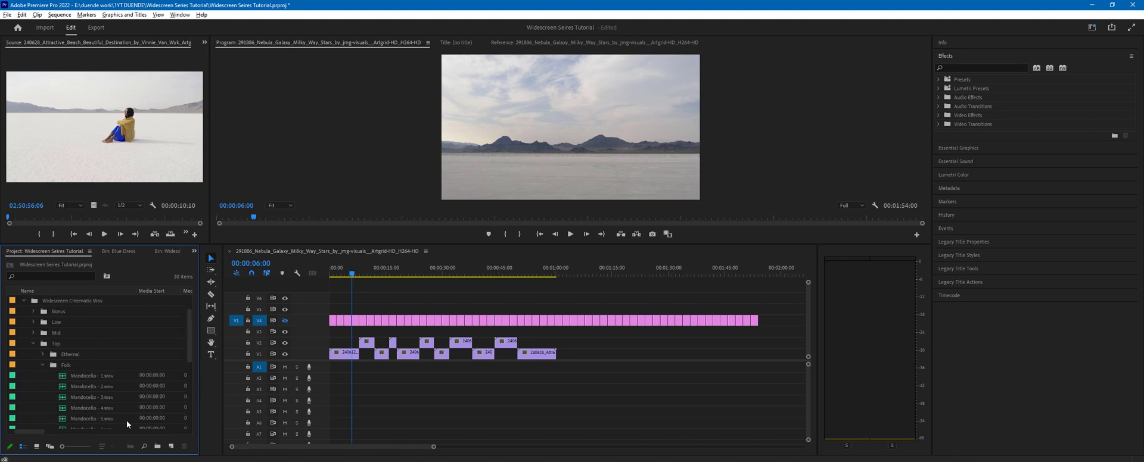
{"action": "scroll", "coordinate": [85, 373], "scroll_direction": "down", "scroll_amount": 2}
{"action": "left_click", "coordinate": [33, 322]}
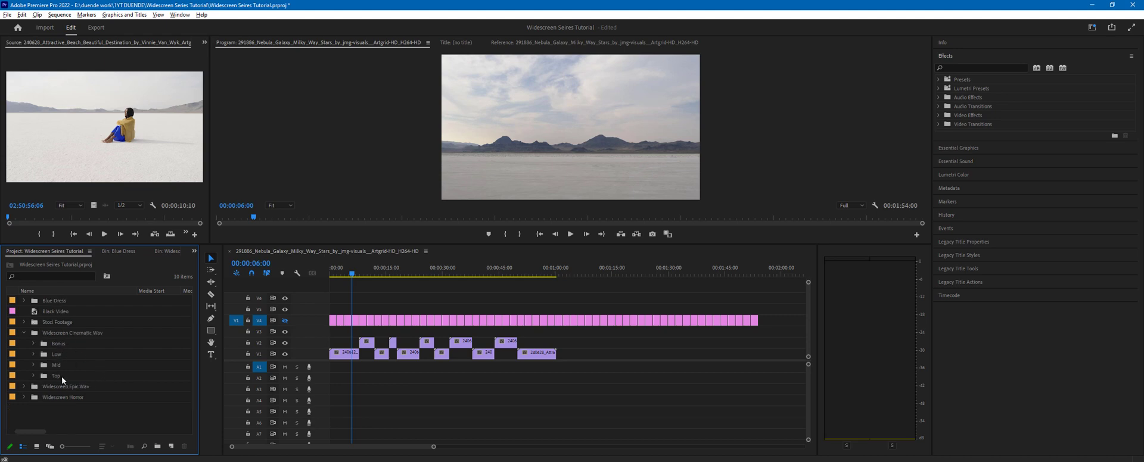
{"action": "left_click", "coordinate": [32, 355]}
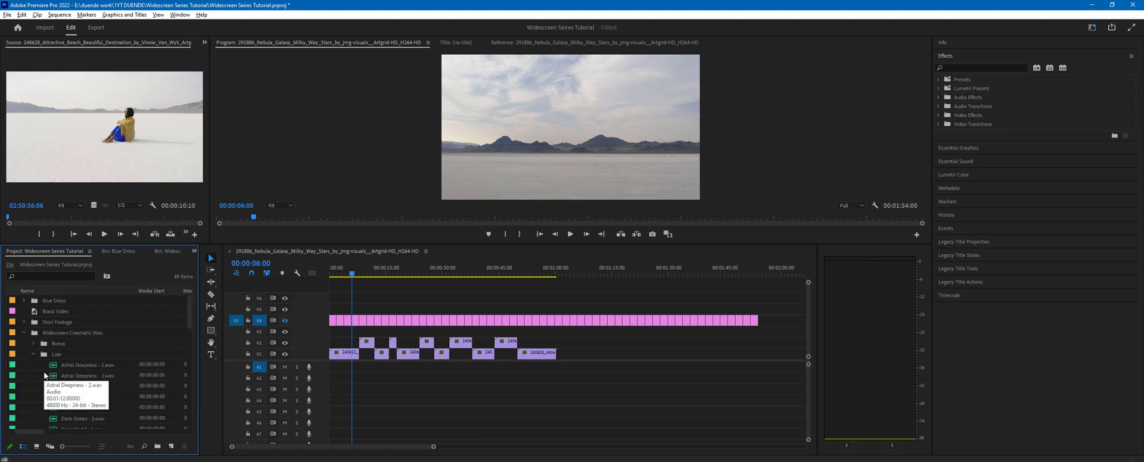
{"action": "scroll", "coordinate": [42, 384], "scroll_direction": "down", "scroll_amount": 1}
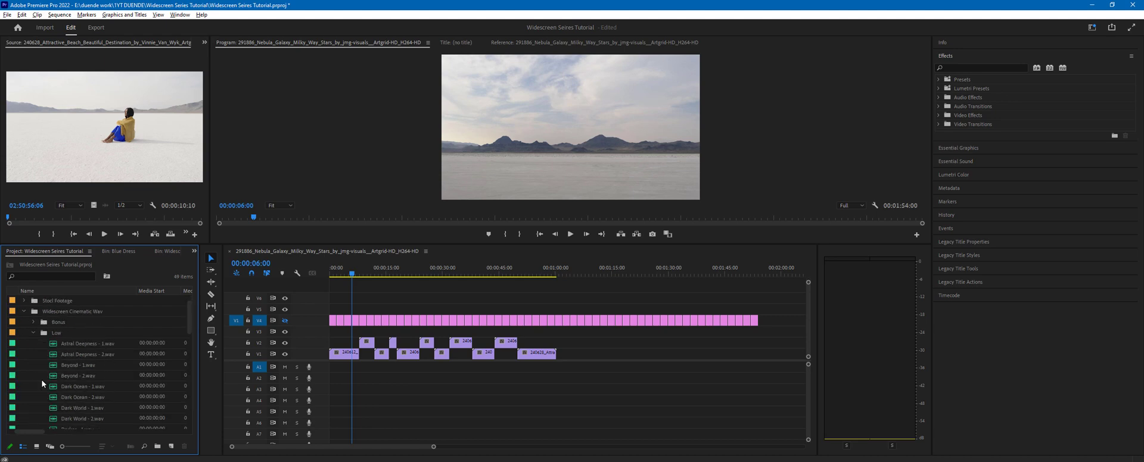
{"action": "left_click", "coordinate": [32, 332]}
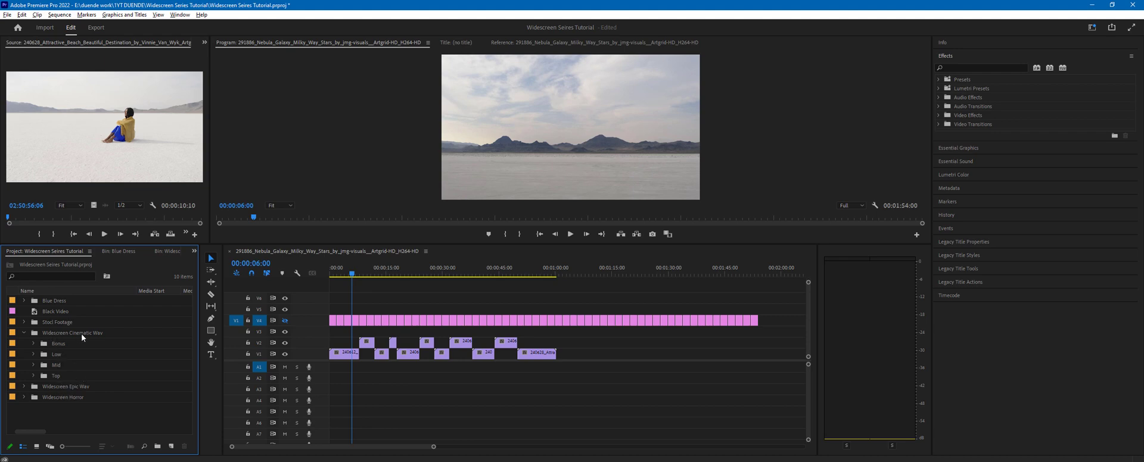
Step: Expand the Widescreen Epic Wav and Widescreen Horror packs to show their subfolders
{"action": "left_click", "coordinate": [24, 387]}
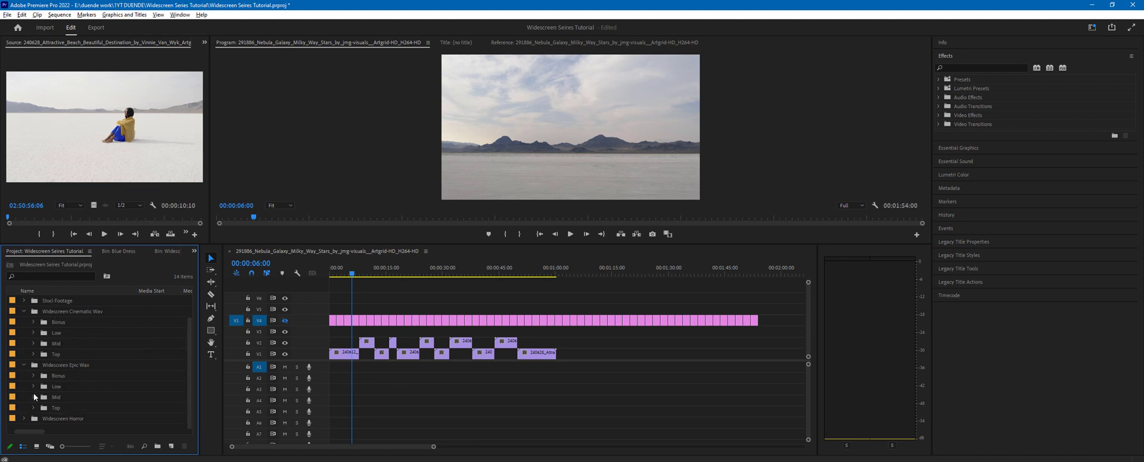
{"action": "left_click", "coordinate": [50, 400]}
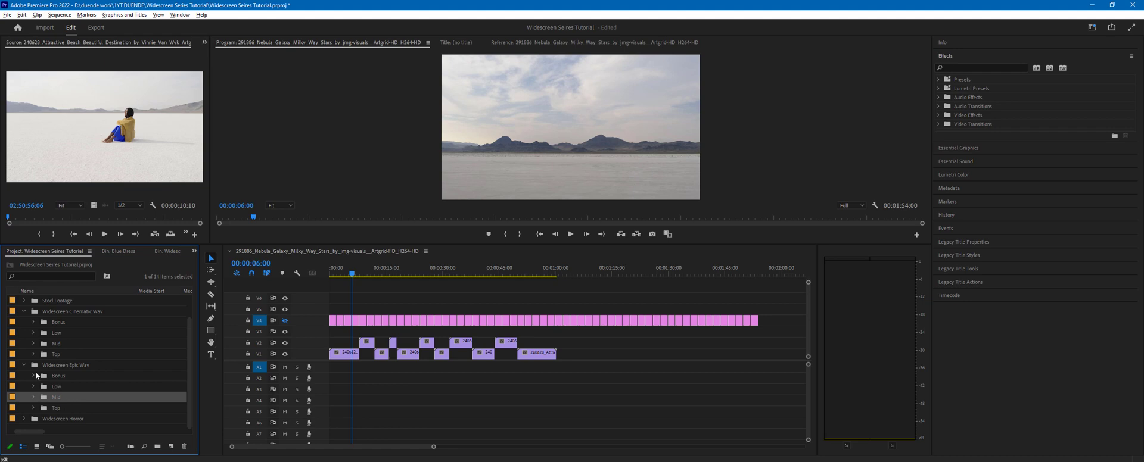
{"action": "left_click", "coordinate": [23, 419]}
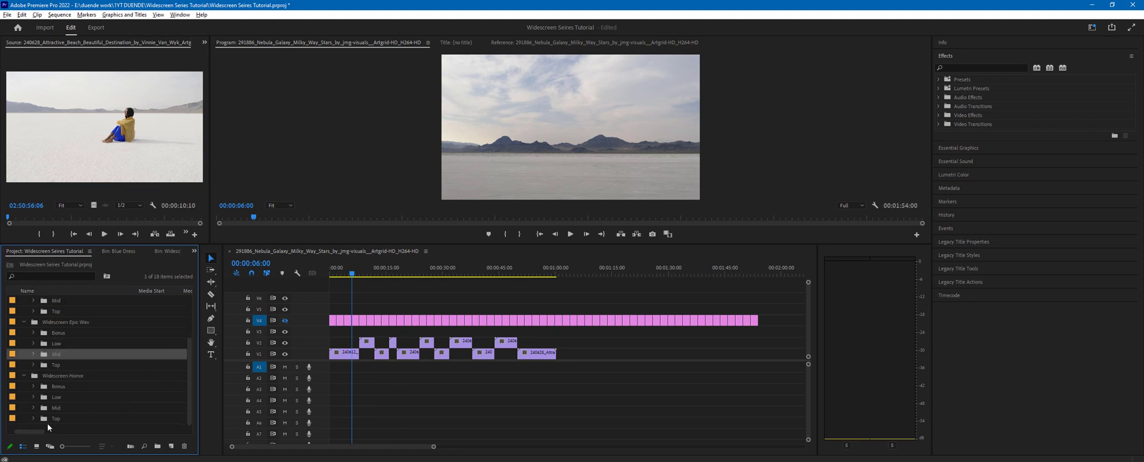
{"action": "left_click", "coordinate": [33, 419]}
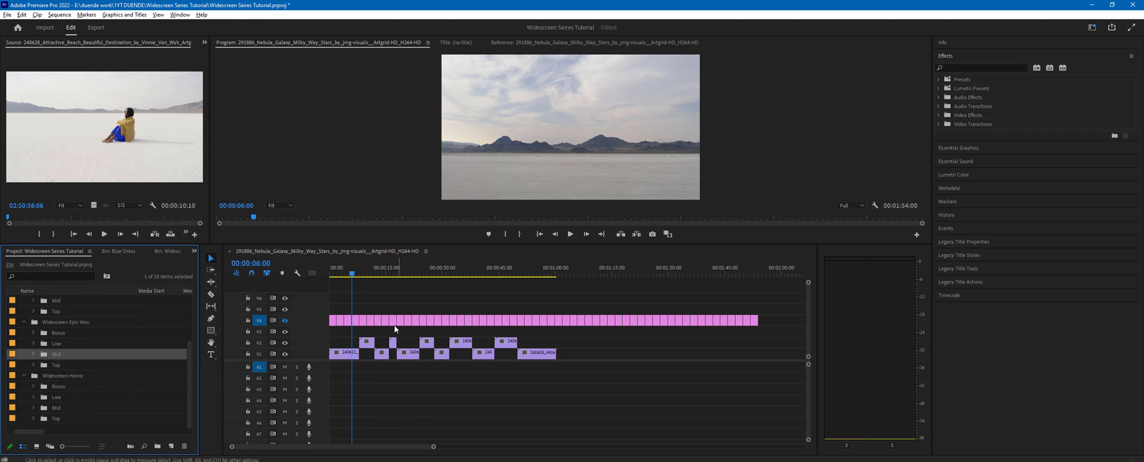
{"action": "left_click", "coordinate": [33, 344]}
{"action": "scroll", "coordinate": [48, 348], "scroll_direction": "up", "scroll_amount": 2}
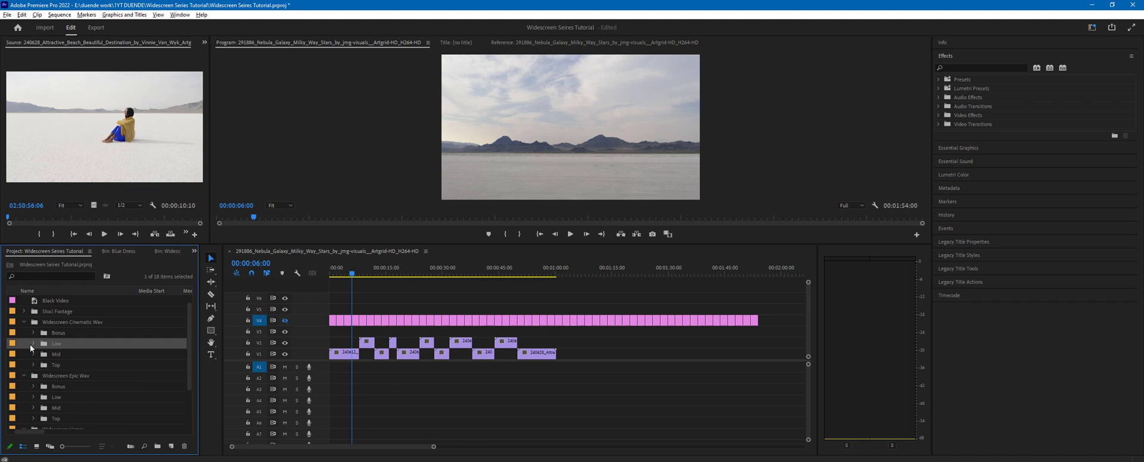
Step: Preview Low - 1.wav from the Cinematic Wav Low bin in the Source monitor
{"action": "left_click", "coordinate": [31, 344]}
{"action": "scroll", "coordinate": [47, 358], "scroll_direction": "down", "scroll_amount": 5}
{"action": "double_click", "coordinate": [71, 344]}
{"action": "left_click", "coordinate": [109, 234]}
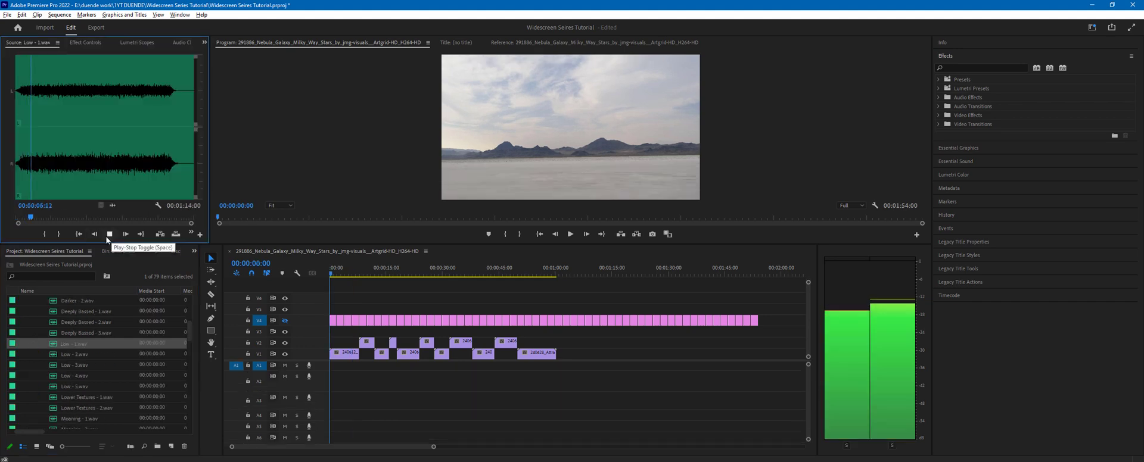
{"action": "left_click", "coordinate": [109, 235]}
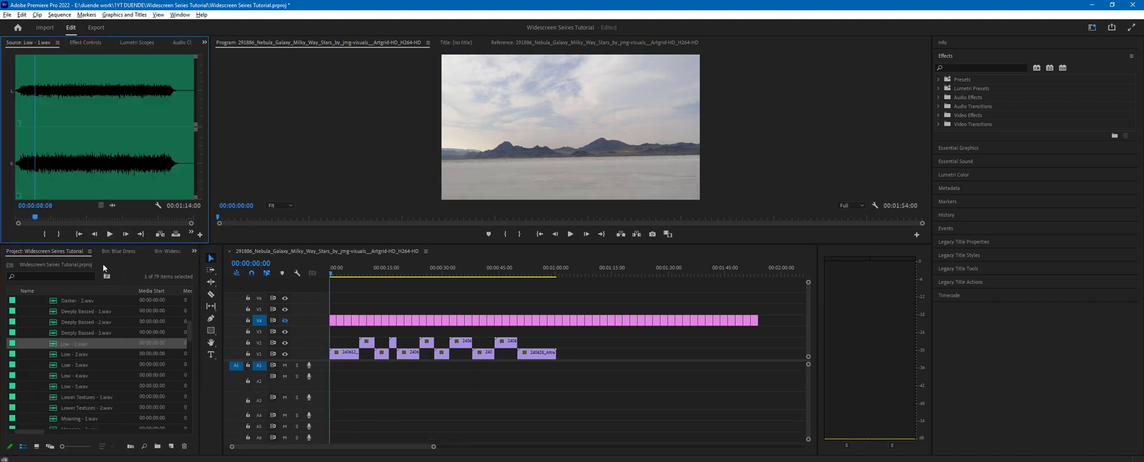
Step: Place Low - 1.wav on track A2 at 00:00 and play the sequence
{"action": "left_click_drag", "start_coordinate": [57, 344], "coordinate": [331, 389]}
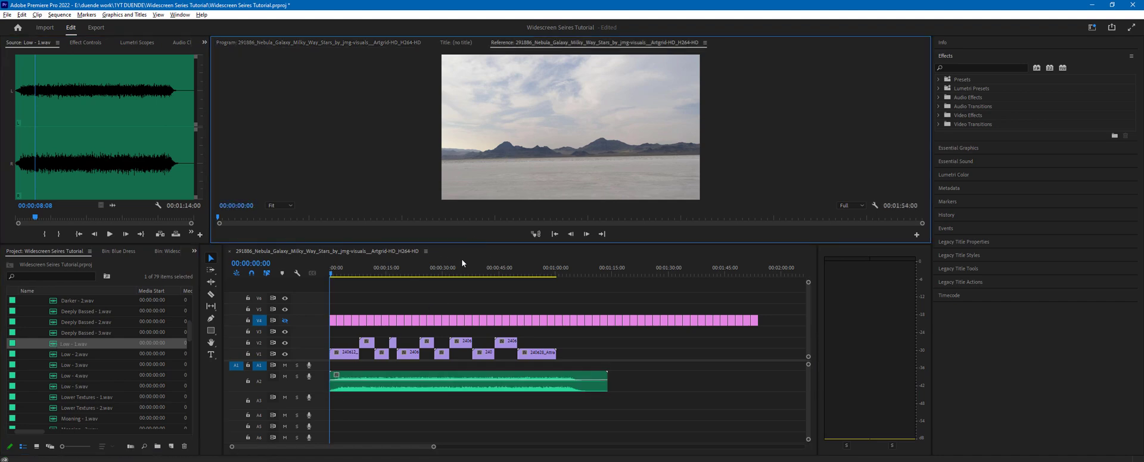
{"action": "left_click", "coordinate": [381, 388]}
{"action": "key", "text": "space"}
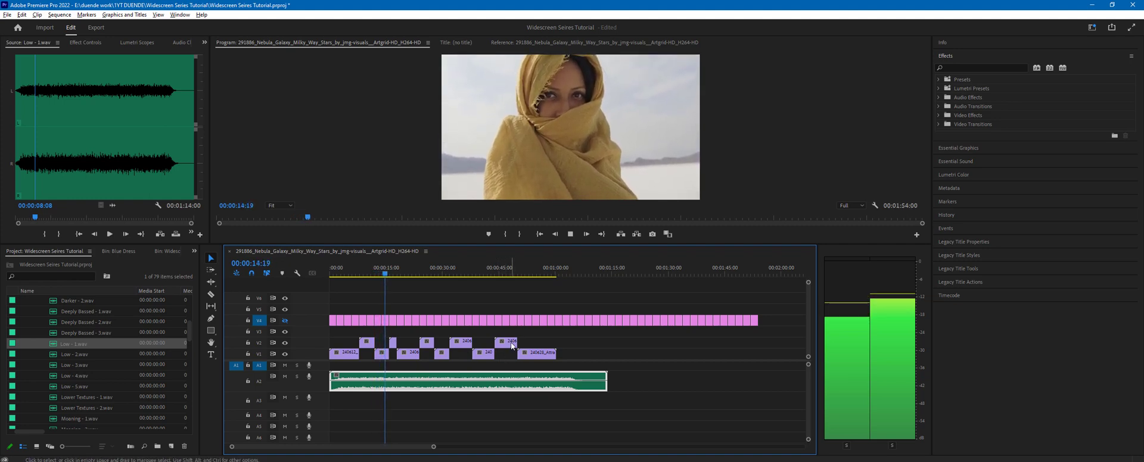
Step: Stop playback, collapse the Low and Top folders, and expand the Widescreen Epic Wav Mid folder
{"action": "key", "text": "space"}
{"action": "scroll", "coordinate": [42, 357], "scroll_direction": "up", "scroll_amount": 5}
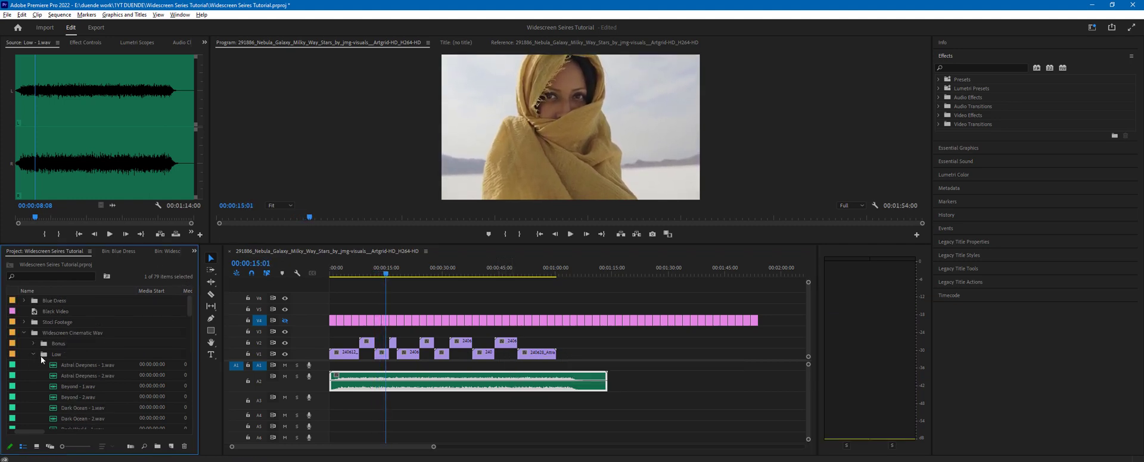
{"action": "left_click", "coordinate": [39, 356]}
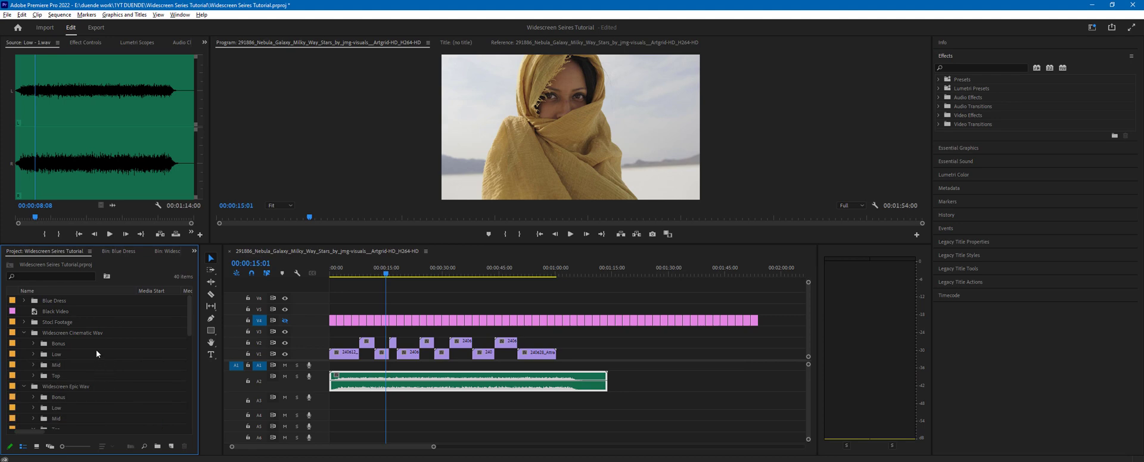
{"action": "scroll", "coordinate": [98, 322], "scroll_direction": "down", "scroll_amount": 1}
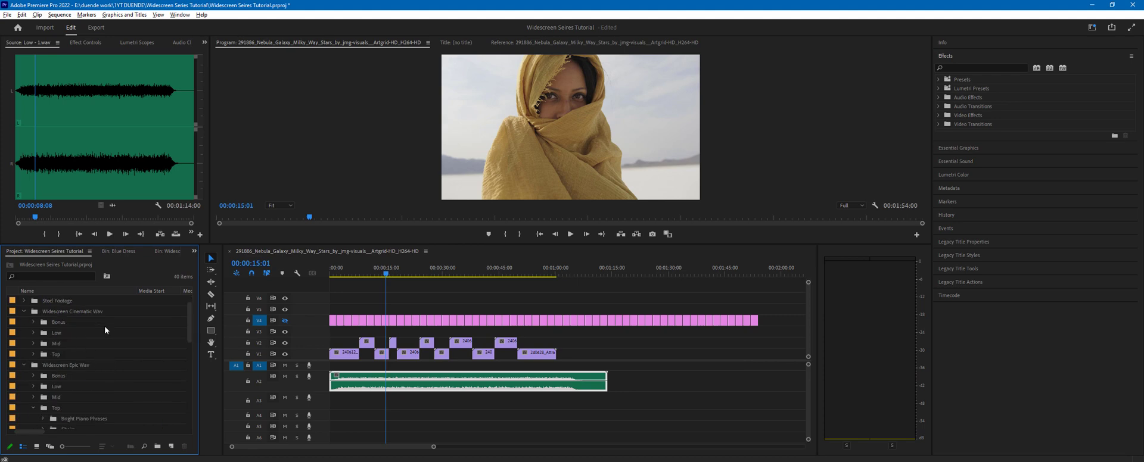
{"action": "left_click", "coordinate": [34, 408]}
{"action": "scroll", "coordinate": [54, 419], "scroll_direction": "down", "scroll_amount": 1}
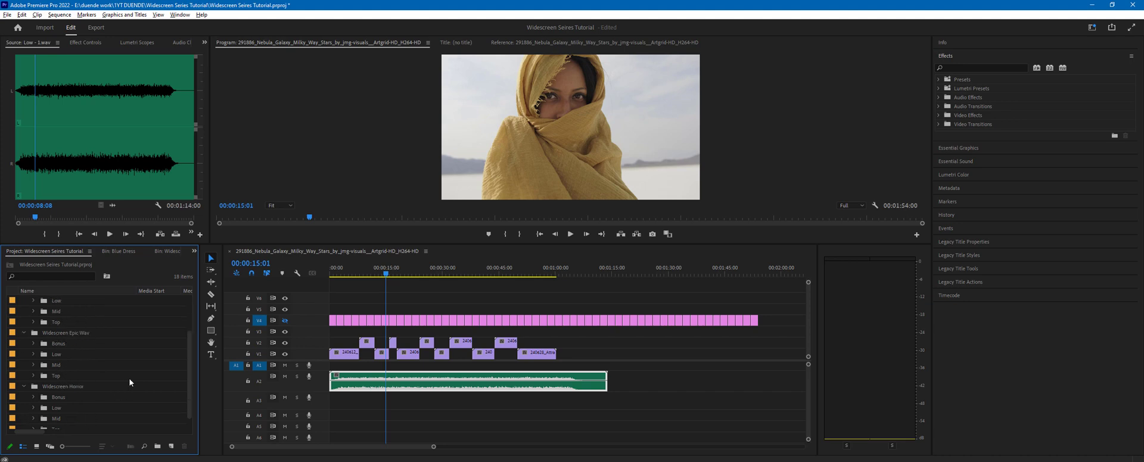
{"action": "scroll", "coordinate": [128, 372], "scroll_direction": "up", "scroll_amount": 1}
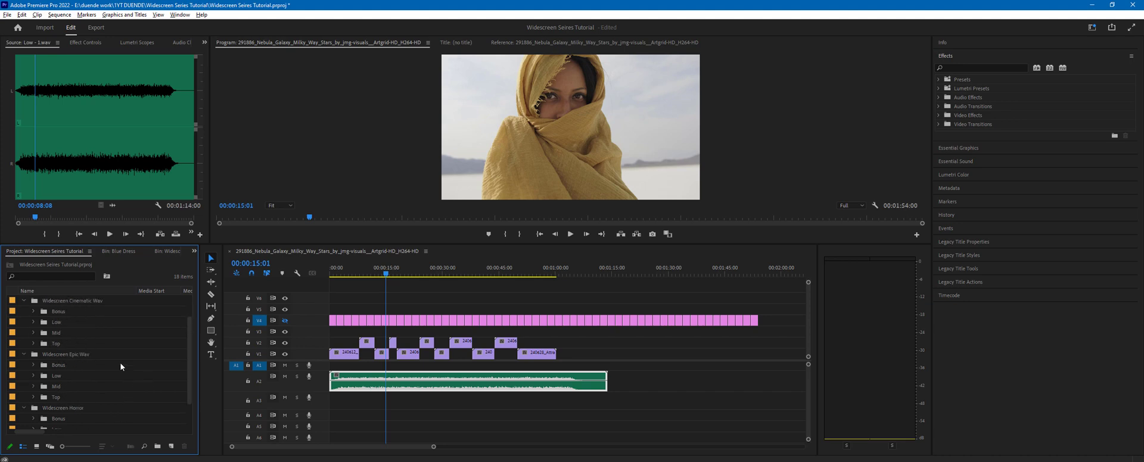
{"action": "left_click", "coordinate": [40, 390]}
{"action": "scroll", "coordinate": [139, 352], "scroll_direction": "down", "scroll_amount": 2}
{"action": "scroll", "coordinate": [93, 378], "scroll_direction": "down", "scroll_amount": 4}
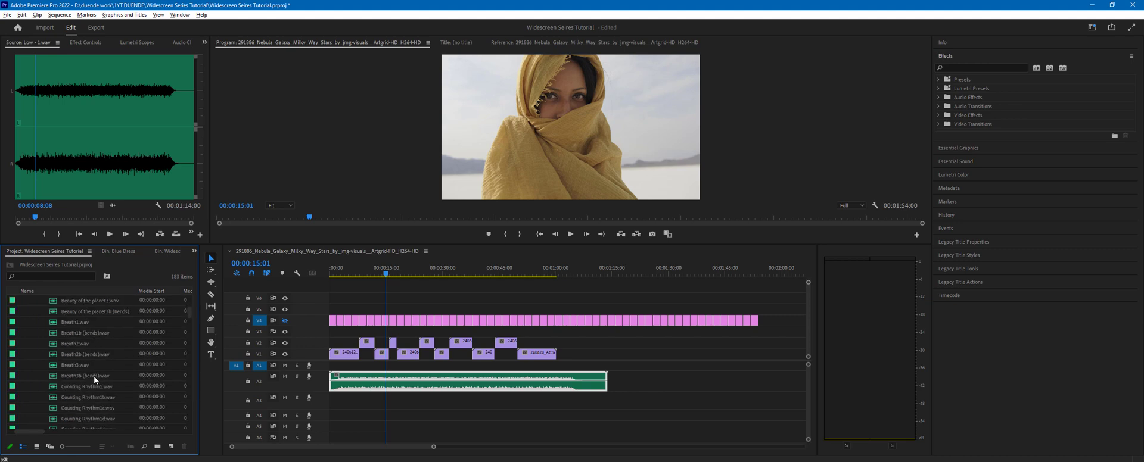
{"action": "scroll", "coordinate": [134, 361], "scroll_direction": "down", "scroll_amount": 5}
Step: Preview Full Orchestra Texture2.wav, drop it on A3, and select it at 00:00:11:16
{"action": "double_click", "coordinate": [95, 333]}
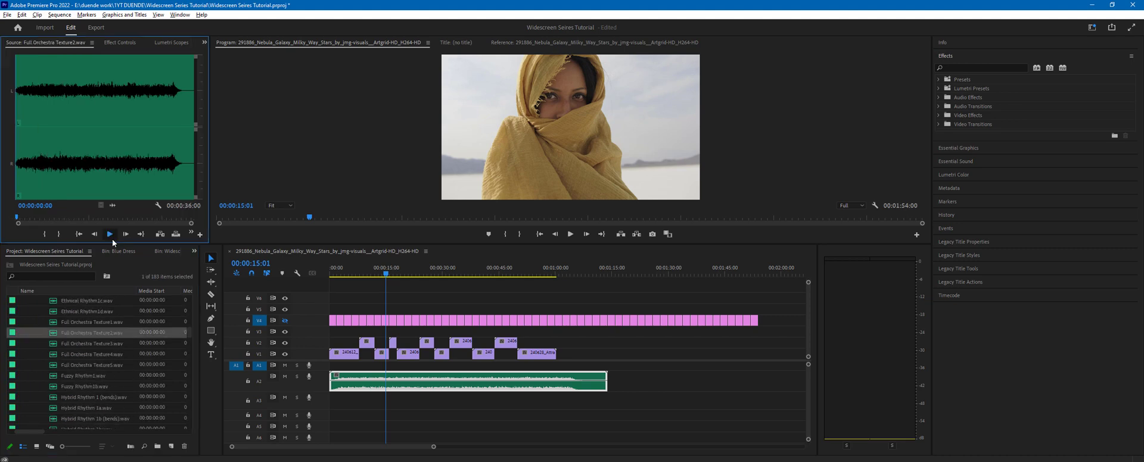
{"action": "left_click", "coordinate": [109, 234]}
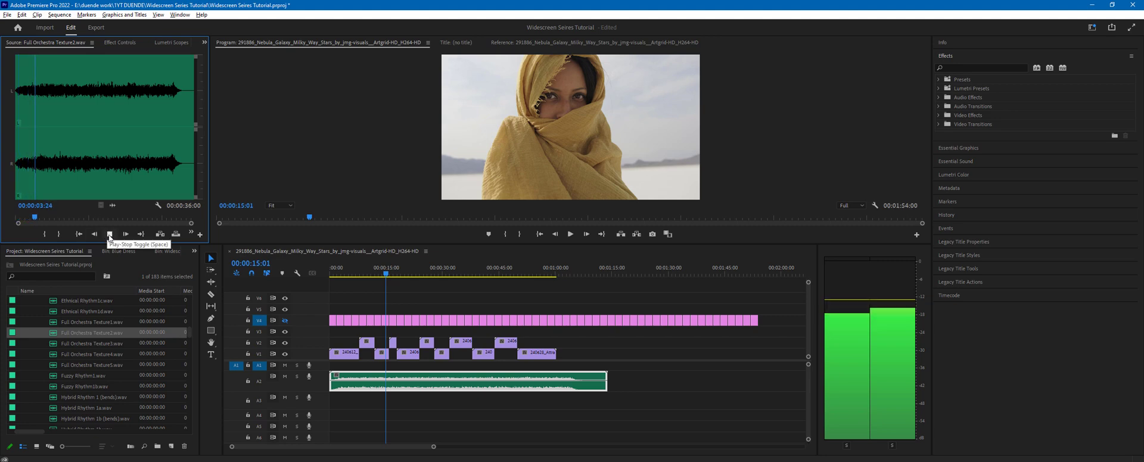
{"action": "left_click", "coordinate": [110, 234]}
{"action": "left_click_drag", "start_coordinate": [113, 205], "coordinate": [376, 410]}
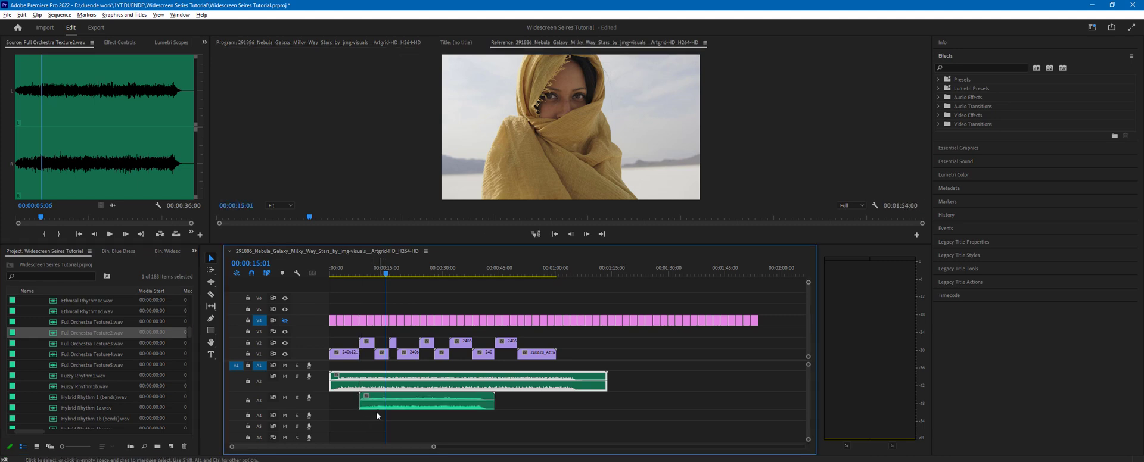
{"action": "left_click", "coordinate": [373, 275]}
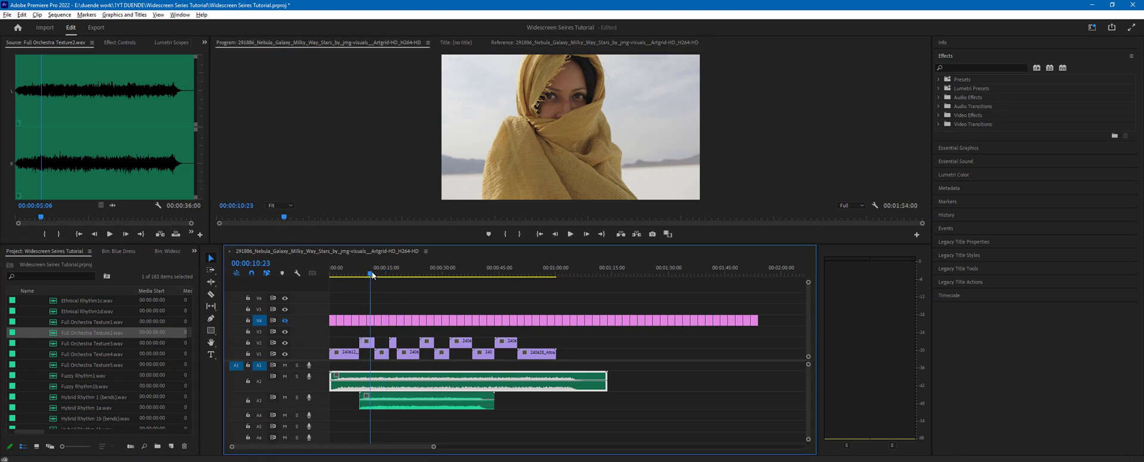
{"action": "left_click", "coordinate": [402, 408]}
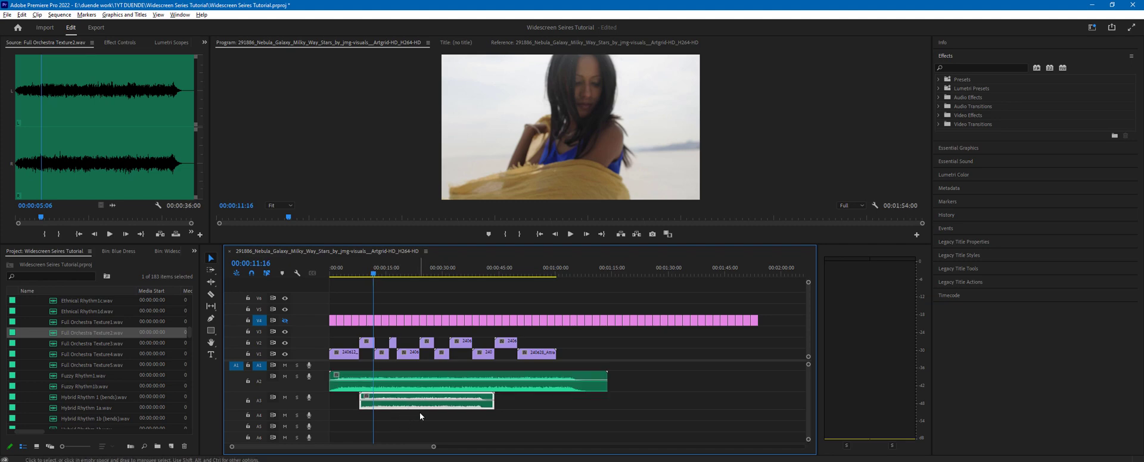
{"action": "left_click", "coordinate": [119, 43]}
Step: Keyframe the A3 clip's Level at -4 dB at 00:00:11:16 and -∞ (-500) at 00:00:08:05
{"action": "left_click", "coordinate": [64, 97]}
{"action": "type", "text": "-"}
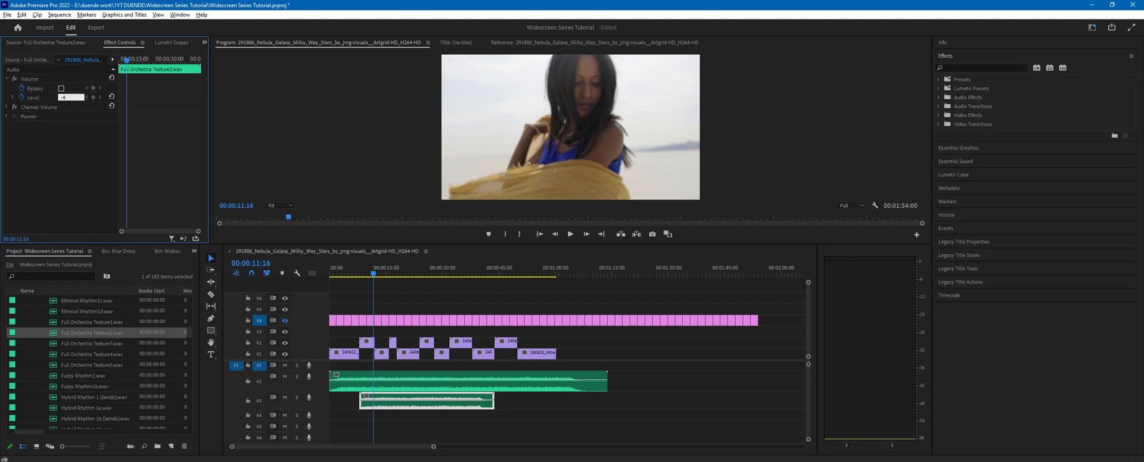
{"action": "type", "text": "4"}
{"action": "key", "text": "Return"}
{"action": "left_click", "coordinate": [362, 275]}
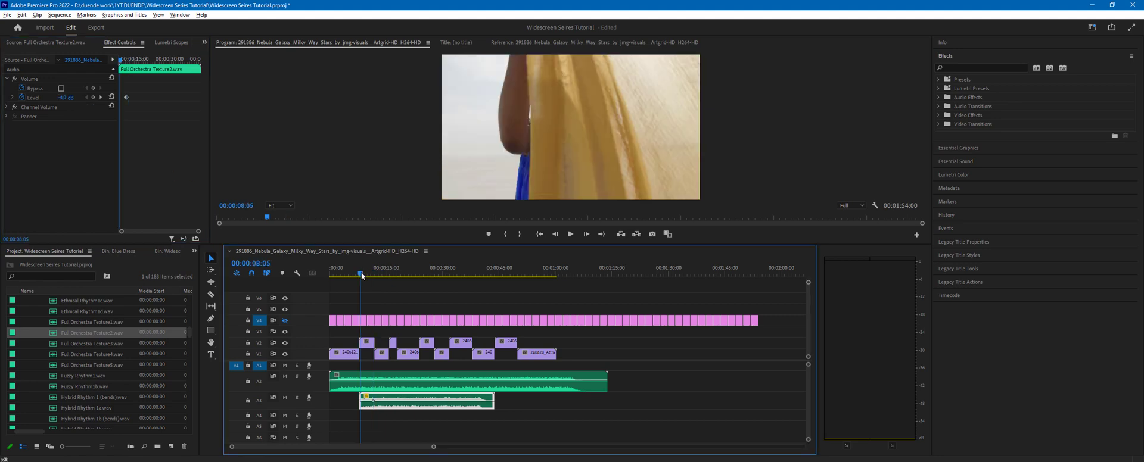
{"action": "left_click", "coordinate": [63, 97]}
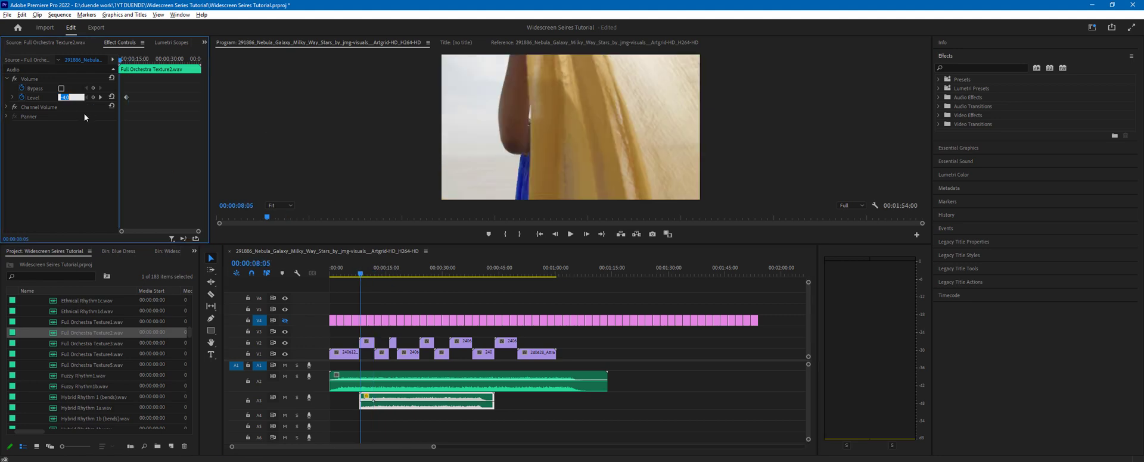
{"action": "type", "text": "-500"}
{"action": "key", "text": "Return"}
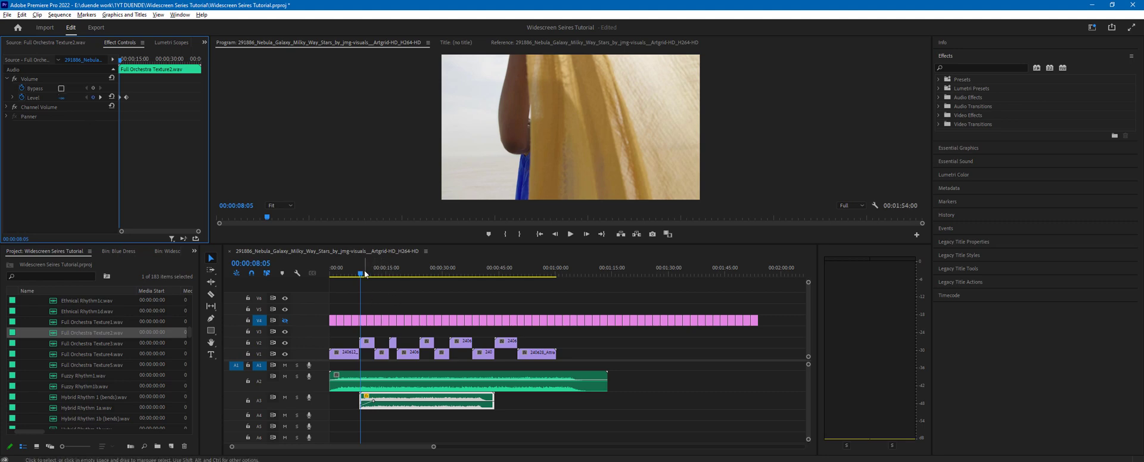
Step: Play back from 00:00:05:12 to check the orchestra fade-in
{"action": "left_click_drag", "start_coordinate": [365, 275], "coordinate": [351, 277]}
{"action": "key", "text": "space"}
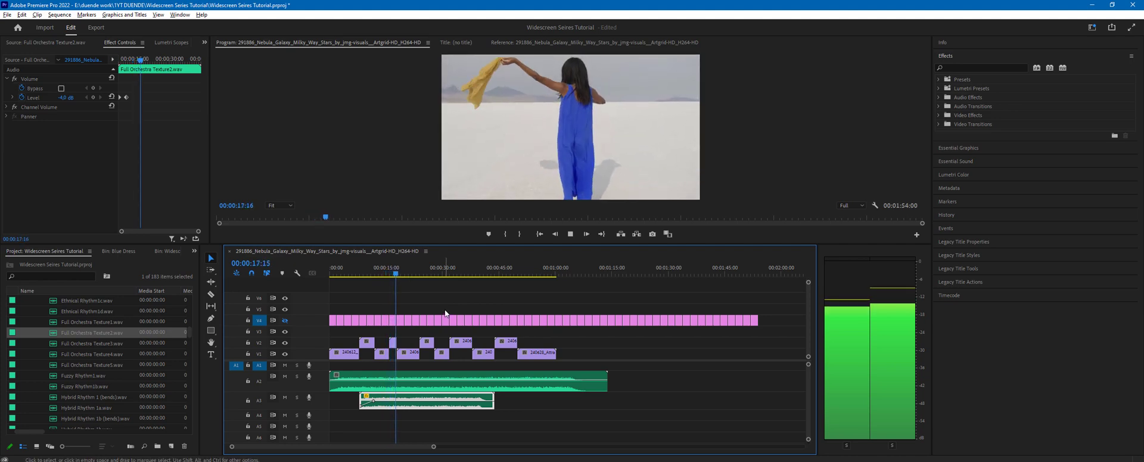
{"action": "key", "text": "space"}
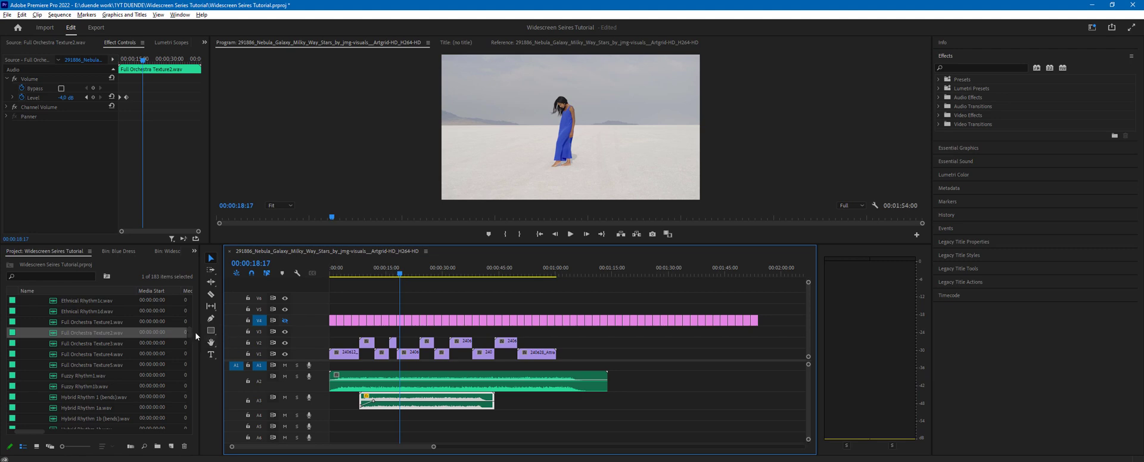
Step: Preview Full Orchestra Texture3.wav, place it on A4 at 00:00:28:00, and enlarge track A4
{"action": "double_click", "coordinate": [109, 343]}
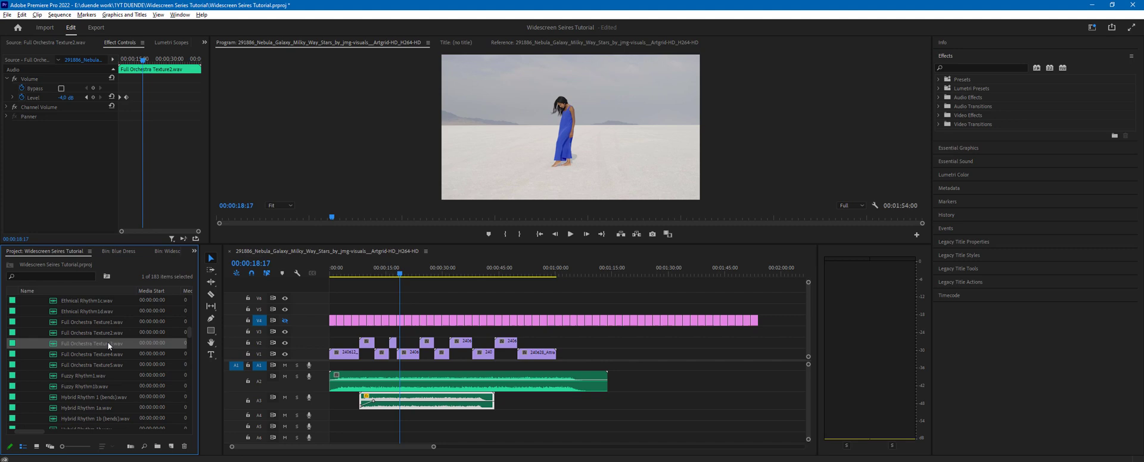
{"action": "left_click", "coordinate": [109, 235]}
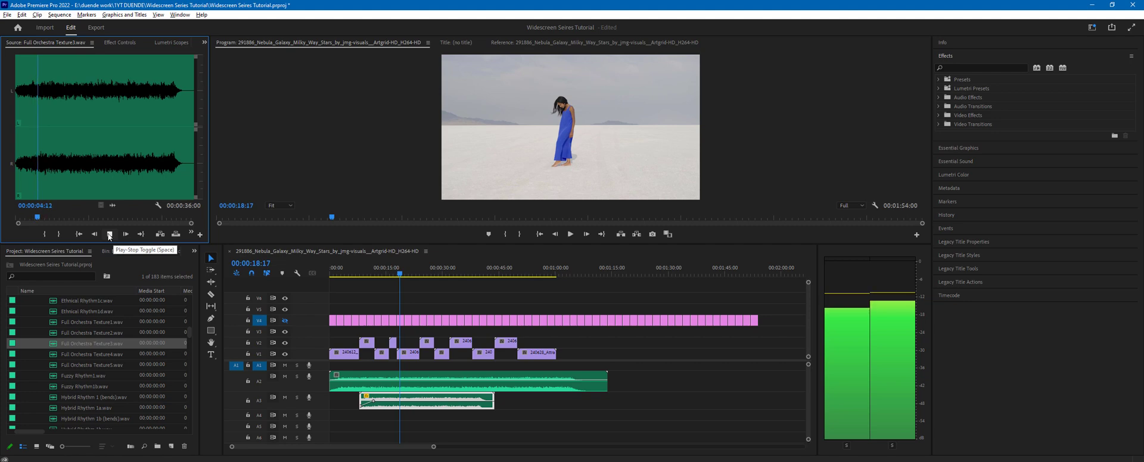
{"action": "left_click", "coordinate": [109, 235]}
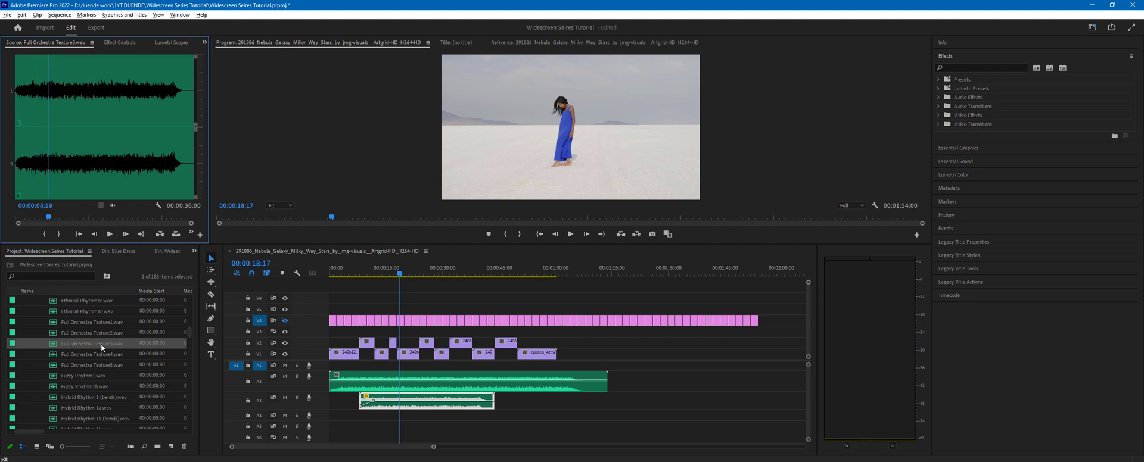
{"action": "left_click_drag", "start_coordinate": [82, 345], "coordinate": [441, 417]}
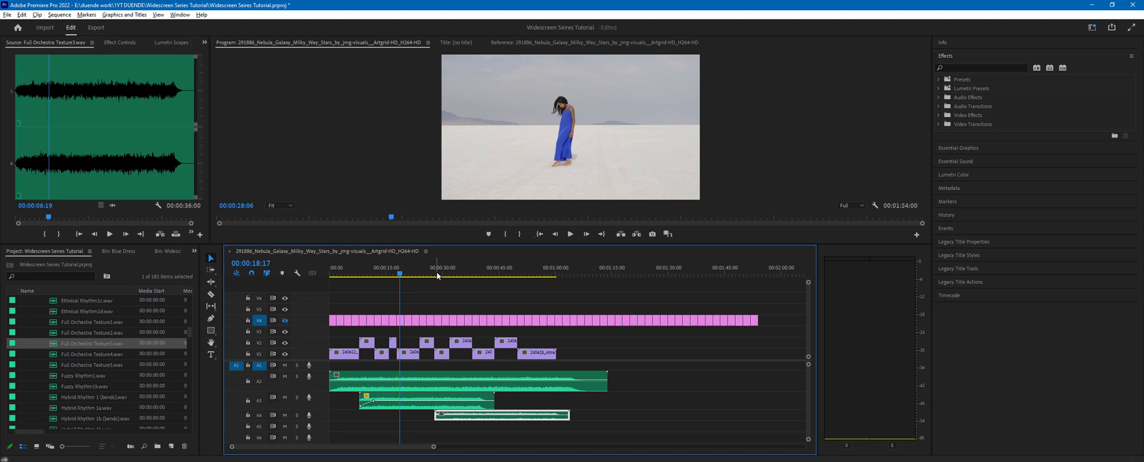
{"action": "left_click", "coordinate": [437, 275]}
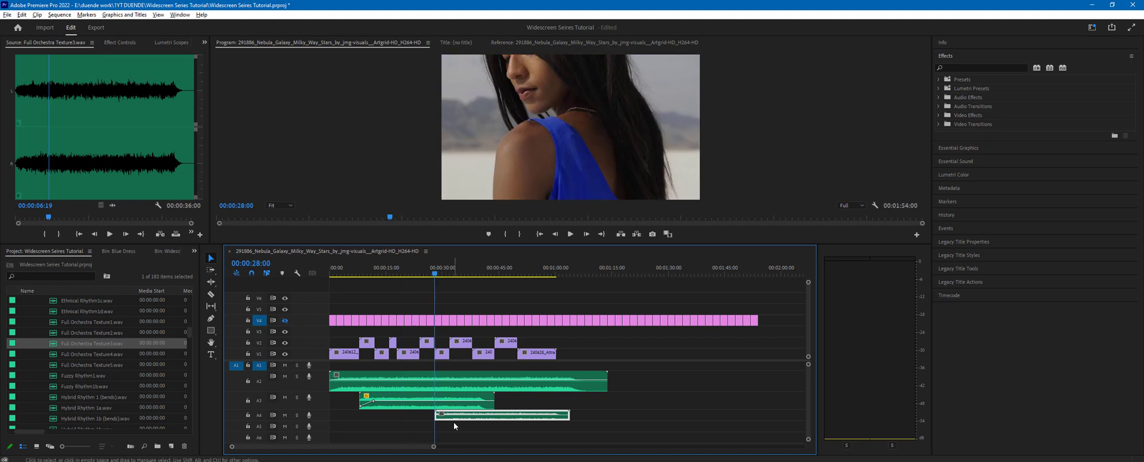
{"action": "left_click_drag", "start_coordinate": [321, 421], "coordinate": [322, 424]}
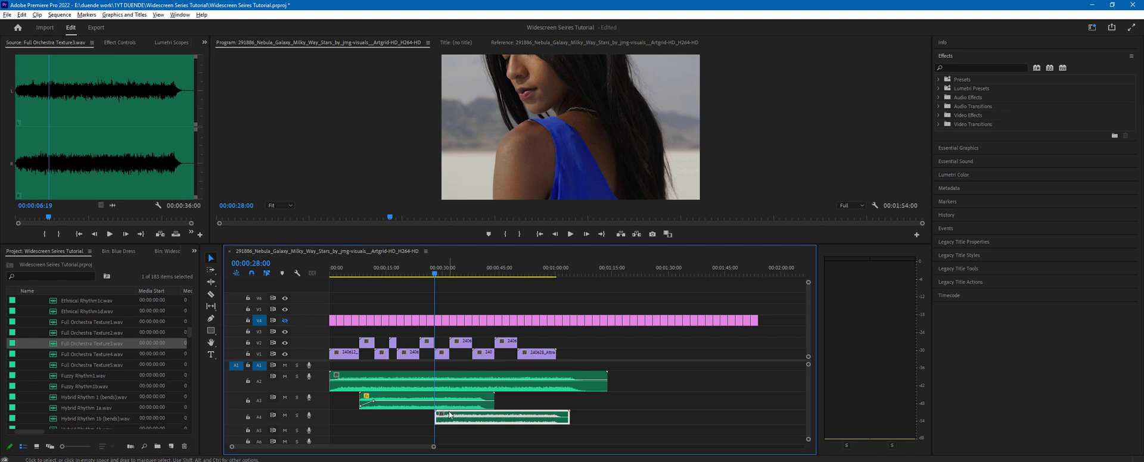
{"action": "left_click", "coordinate": [450, 402]}
Step: Keyframe the A4 clip's Level from silence at its start to full volume near 0:39, then play back
{"action": "key", "text": "shift+5"}
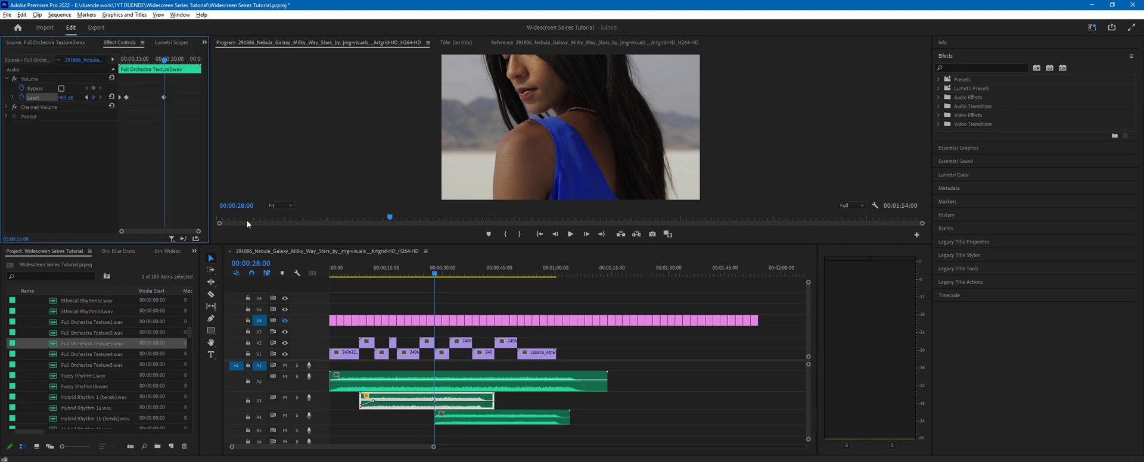
{"action": "key", "text": "shift+3"}
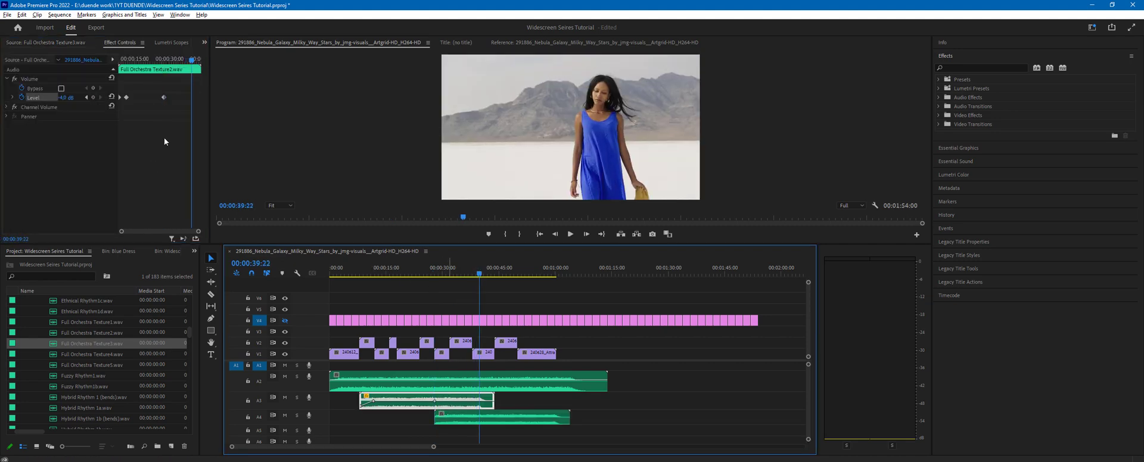
{"action": "key", "text": "Down"}
{"action": "left_click_drag", "start_coordinate": [65, 98], "coordinate": [56, 176]}
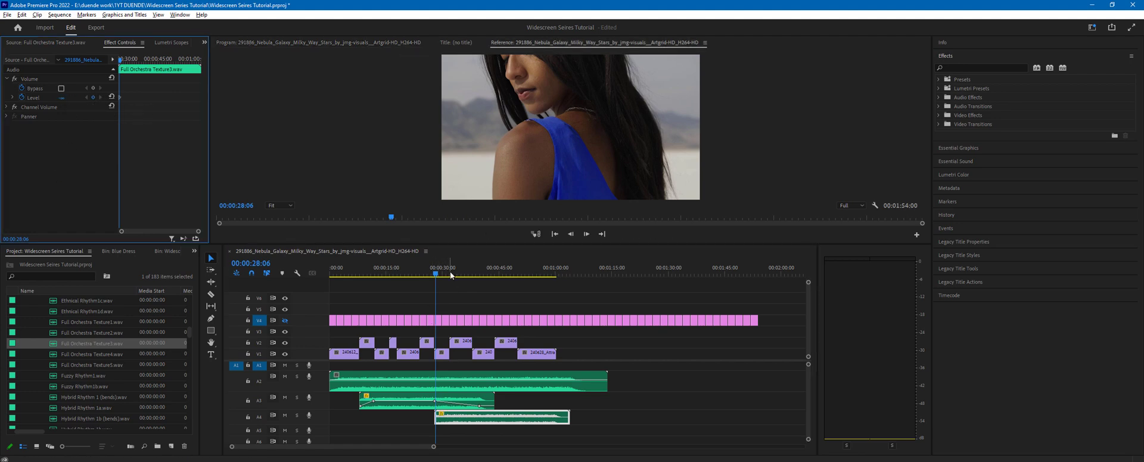
{"action": "left_click", "coordinate": [478, 274]}
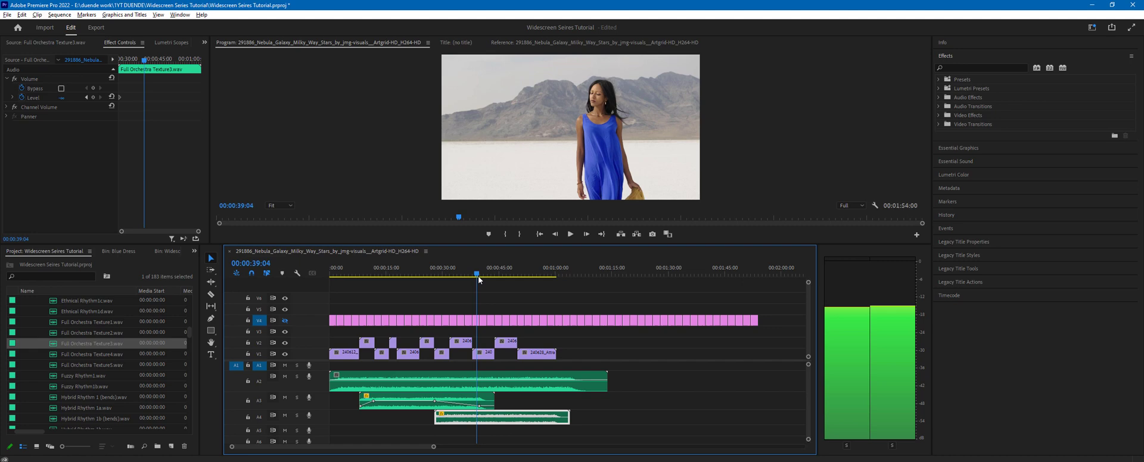
{"action": "left_click", "coordinate": [60, 98]}
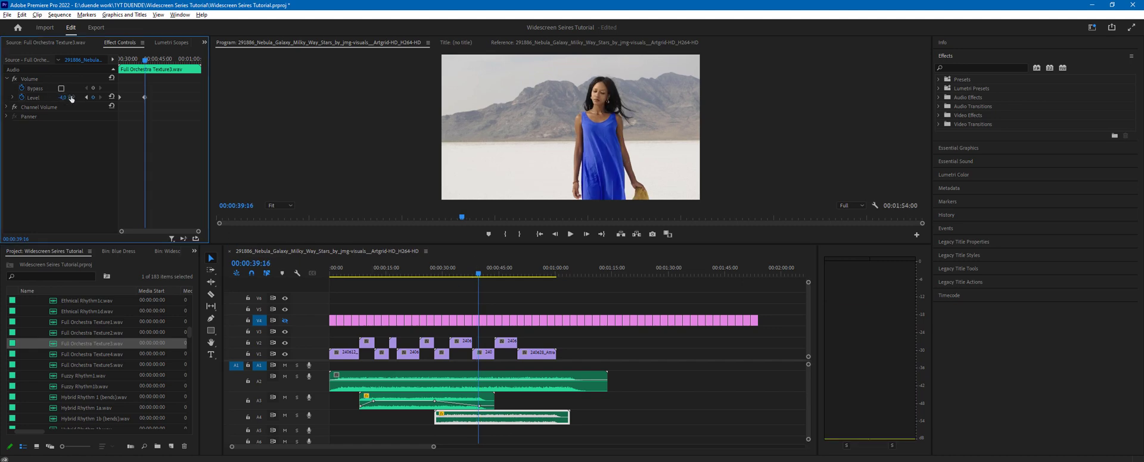
{"action": "left_click", "coordinate": [438, 273]}
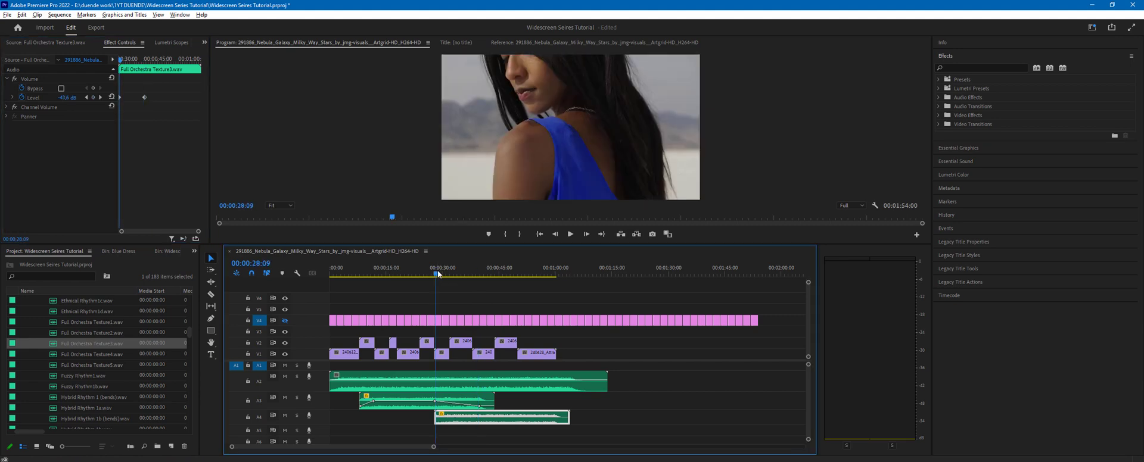
{"action": "key", "text": "space"}
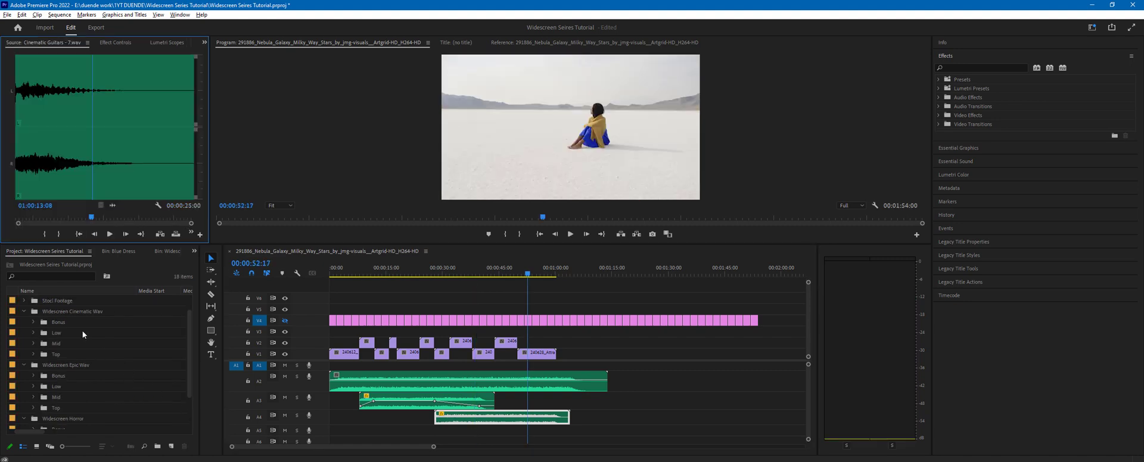
Step: Expand Epic Wav's Top and Bright Piano Phrases folders, then drop a piano phrase clip on the timeline
{"action": "scroll", "coordinate": [110, 358], "scroll_direction": "down", "scroll_amount": 2}
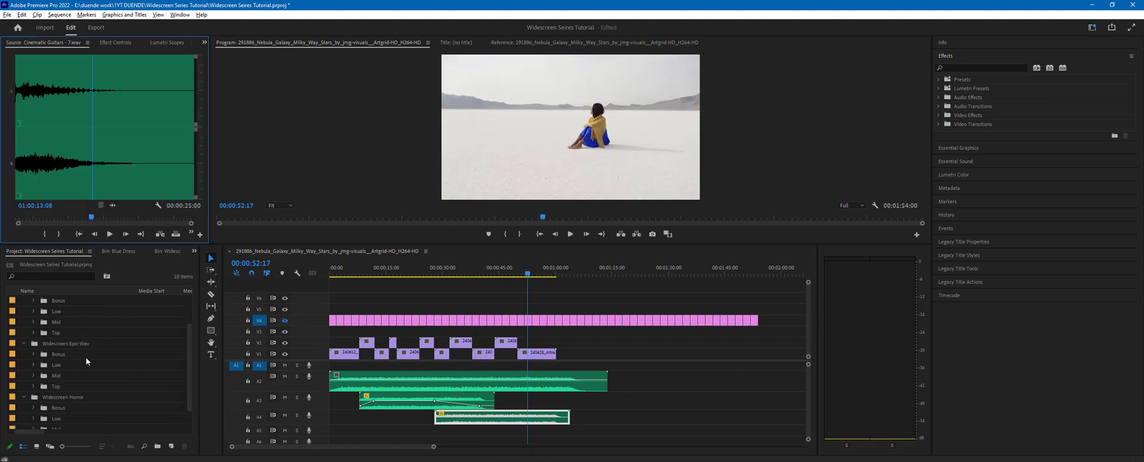
{"action": "scroll", "coordinate": [110, 368], "scroll_direction": "up", "scroll_amount": 1}
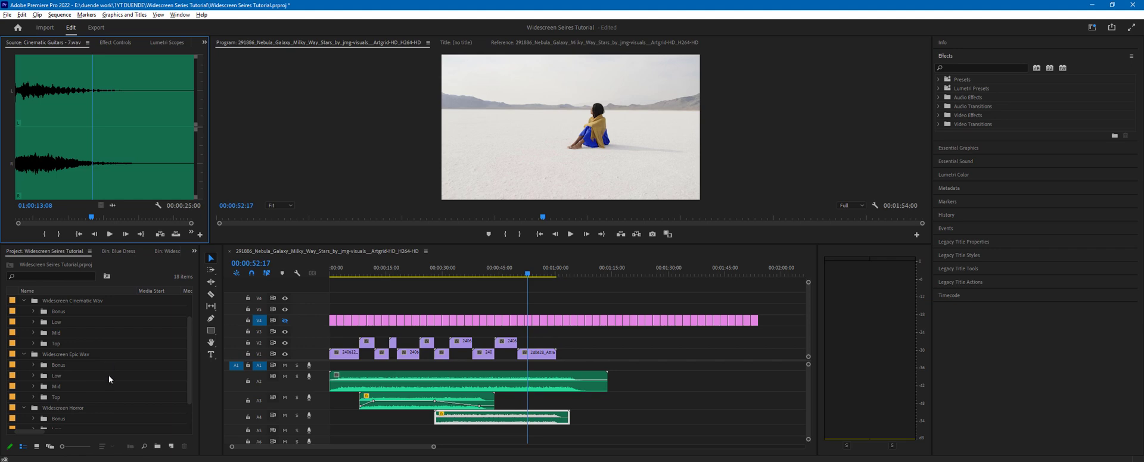
{"action": "scroll", "coordinate": [60, 383], "scroll_direction": "down", "scroll_amount": 1}
{"action": "left_click", "coordinate": [33, 376]}
{"action": "scroll", "coordinate": [36, 379], "scroll_direction": "down", "scroll_amount": 2}
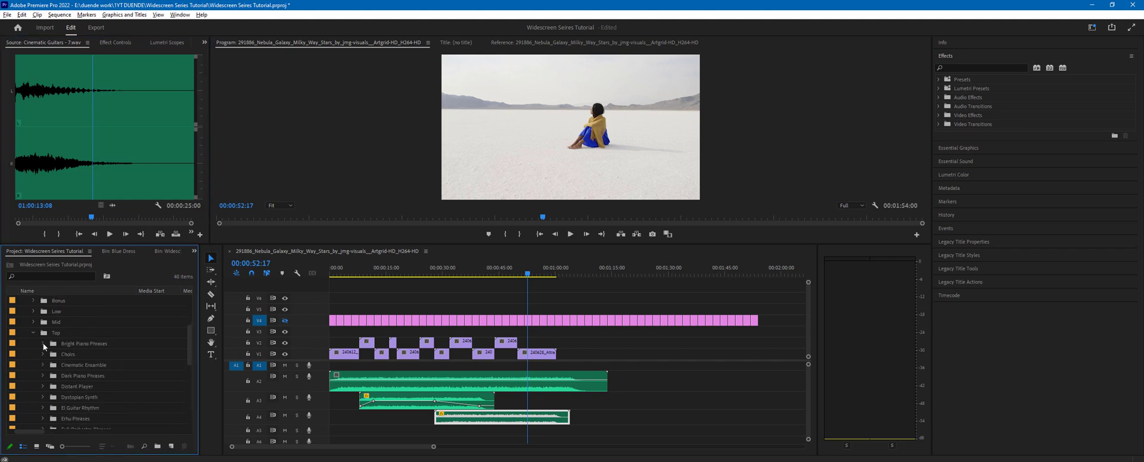
{"action": "left_click", "coordinate": [42, 344]}
{"action": "scroll", "coordinate": [59, 358], "scroll_direction": "down", "scroll_amount": 1}
{"action": "left_click_drag", "start_coordinate": [99, 375], "coordinate": [406, 423]}
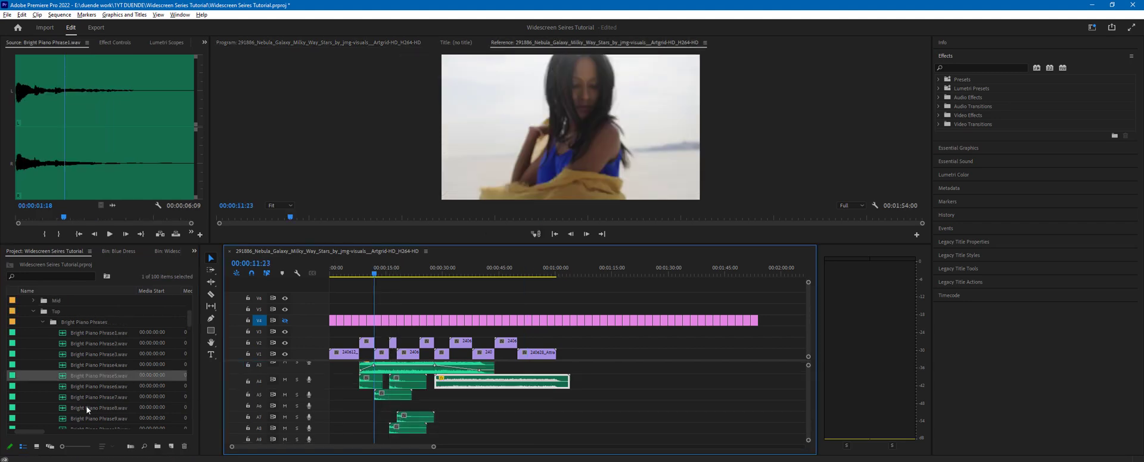
Step: Try Bright Piano Phrase6 on A6, then place Bright Piano Single1 on A6 and Single2 on A5
{"action": "scroll", "coordinate": [91, 399], "scroll_direction": "down", "scroll_amount": 2}
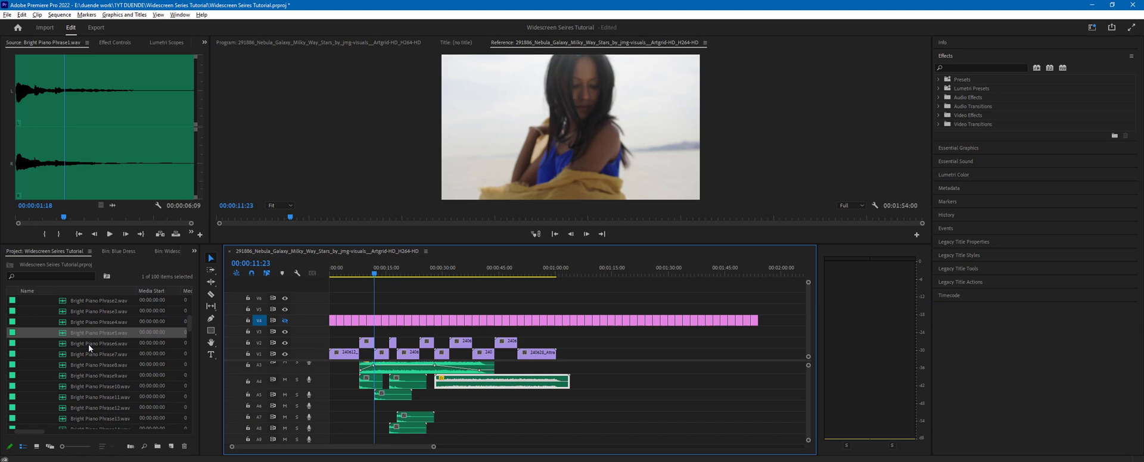
{"action": "left_click_drag", "start_coordinate": [89, 349], "coordinate": [424, 409]}
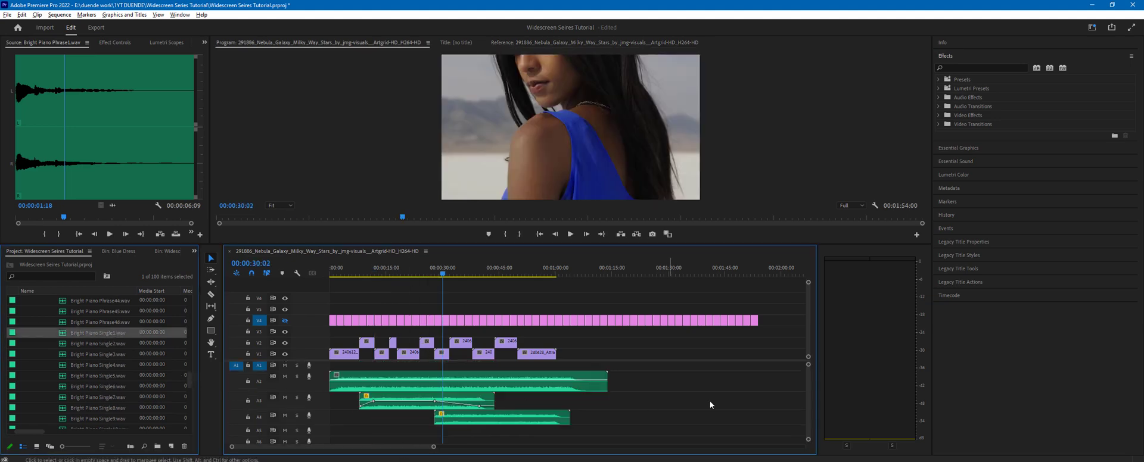
{"action": "scroll", "coordinate": [808, 388], "scroll_direction": "down", "scroll_amount": 3}
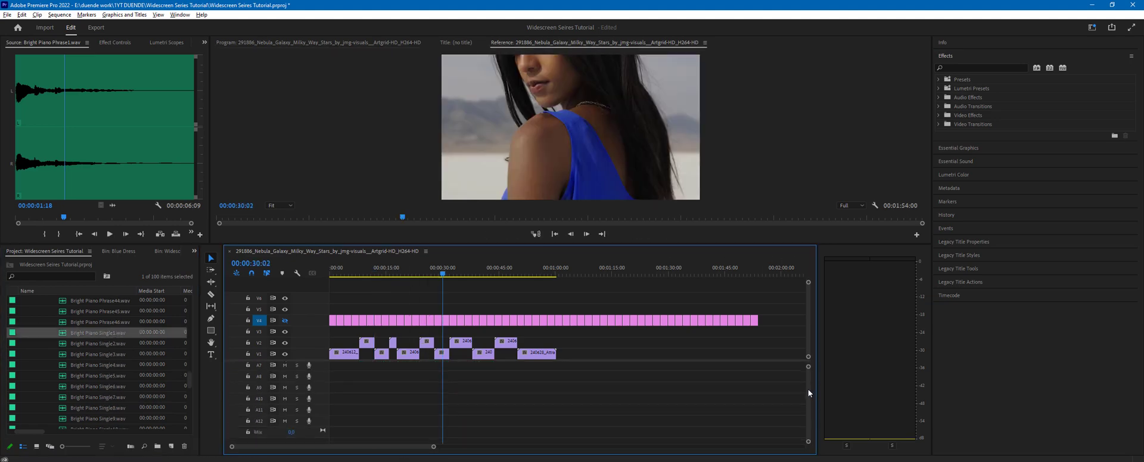
{"action": "scroll", "coordinate": [809, 390], "scroll_direction": "up", "scroll_amount": 2}
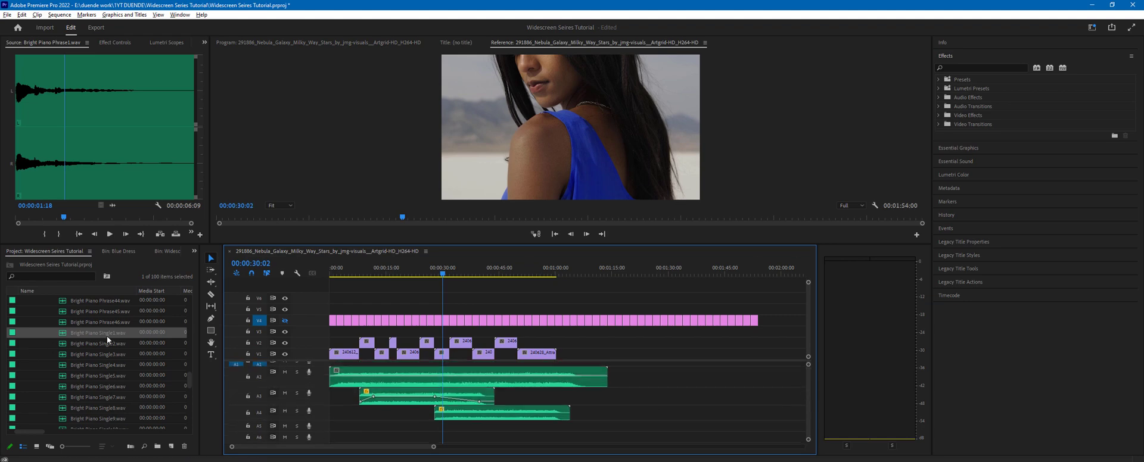
{"action": "left_click_drag", "start_coordinate": [106, 335], "coordinate": [364, 439]}
{"action": "left_click_drag", "start_coordinate": [110, 345], "coordinate": [397, 438]}
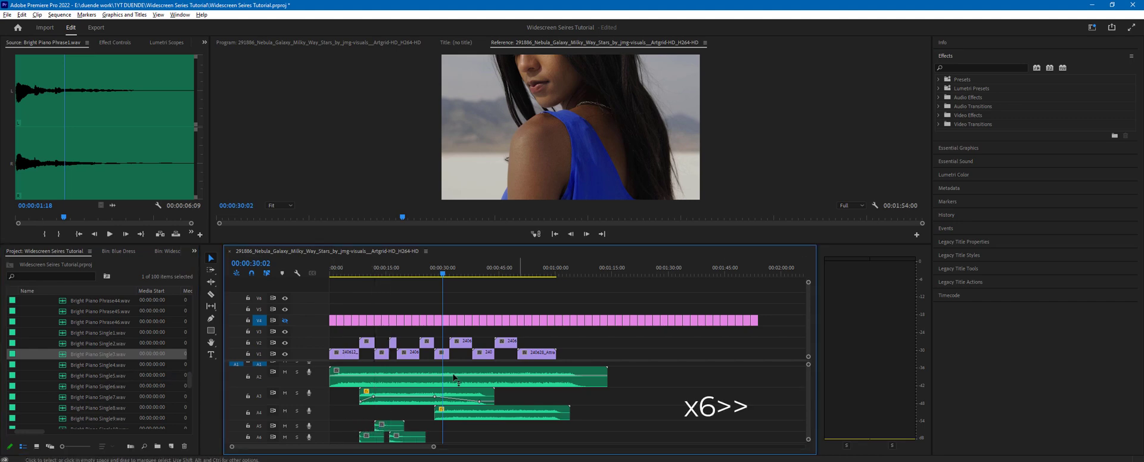
Step: Add Bright Piano Single3, Single4 and further single clips, staggered across the lower audio tracks
{"action": "left_click_drag", "start_coordinate": [113, 365], "coordinate": [405, 413]}
{"action": "scroll", "coordinate": [417, 405], "scroll_direction": "down", "scroll_amount": 2}
{"action": "left_click_drag", "start_coordinate": [111, 376], "coordinate": [441, 406]}
{"action": "left_click_drag", "start_coordinate": [111, 397], "coordinate": [479, 405]}
{"action": "scroll", "coordinate": [456, 390], "scroll_direction": "down", "scroll_amount": 2}
{"action": "left_click_drag", "start_coordinate": [110, 418], "coordinate": [501, 394]}
{"action": "scroll", "coordinate": [98, 381], "scroll_direction": "down", "scroll_amount": 2}
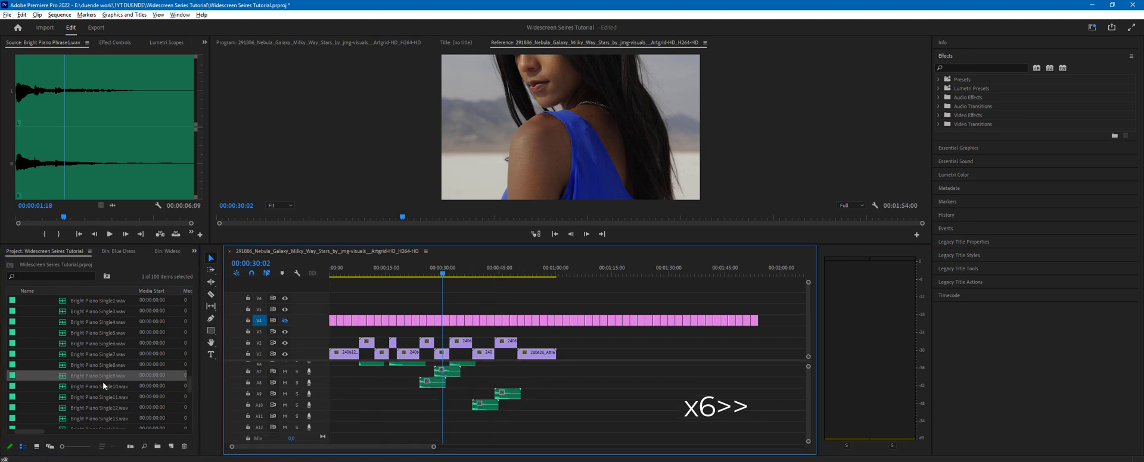
{"action": "left_click_drag", "start_coordinate": [110, 386], "coordinate": [525, 416]}
Step: Play the piano layer from the sequence start and delete the unwanted piano clip on A6
{"action": "key", "text": "Home"}
{"action": "key", "text": "space"}
{"action": "scroll", "coordinate": [417, 393], "scroll_direction": "up", "scroll_amount": 2}
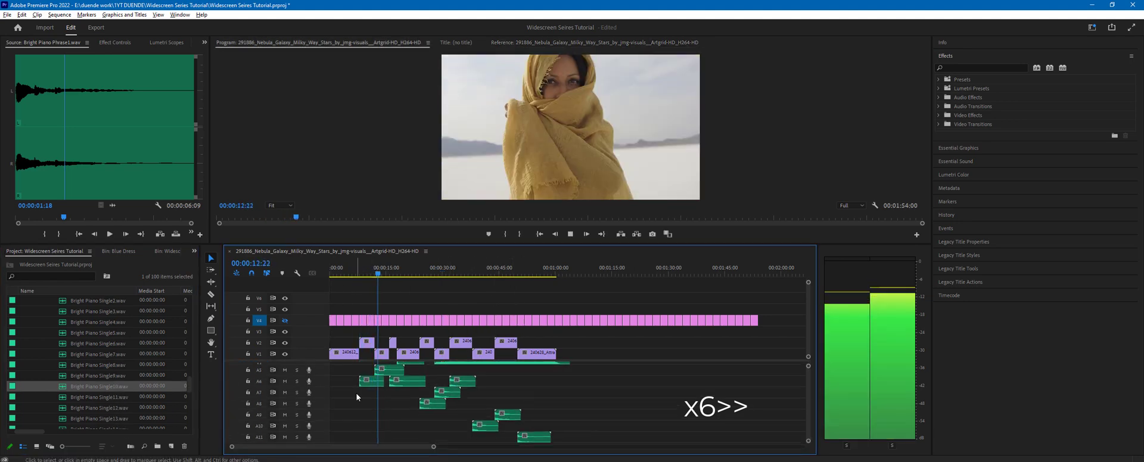
{"action": "key", "text": "space"}
{"action": "left_click", "coordinate": [371, 382]}
{"action": "key", "text": "Delete"}
Step: Add Bright Piano Single11 on A8 and Single12 on A4, previewing the layer
{"action": "scroll", "coordinate": [130, 378], "scroll_direction": "down", "scroll_amount": 2}
{"action": "left_click_drag", "start_coordinate": [110, 354], "coordinate": [364, 403]}
{"action": "key", "text": "space"}
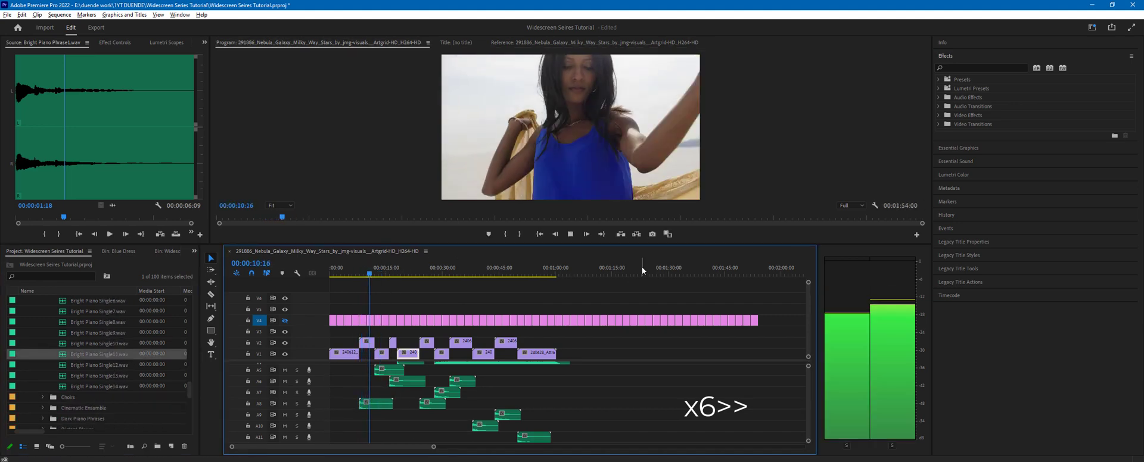
{"action": "scroll", "coordinate": [410, 411], "scroll_direction": "up", "scroll_amount": 3}
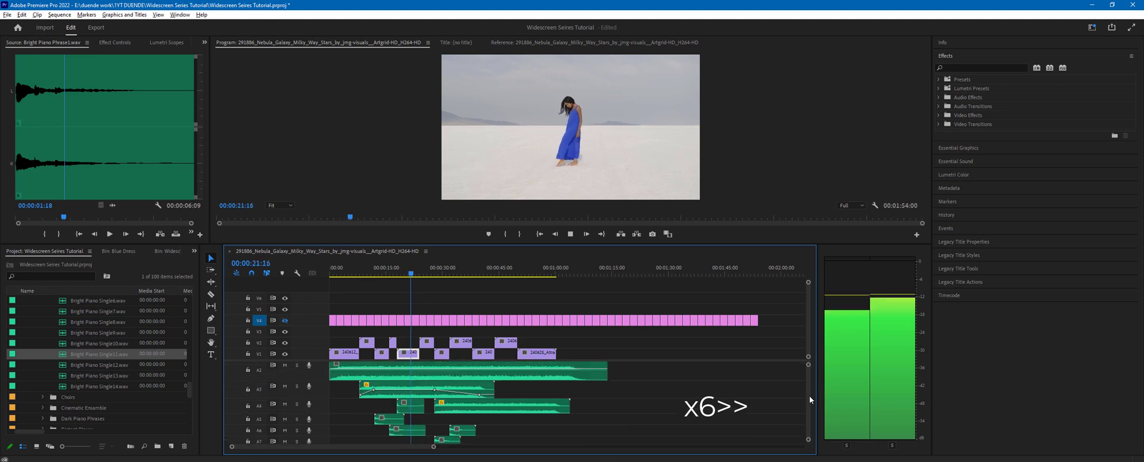
{"action": "key", "text": "space"}
{"action": "scroll", "coordinate": [101, 358], "scroll_direction": "down", "scroll_amount": 2}
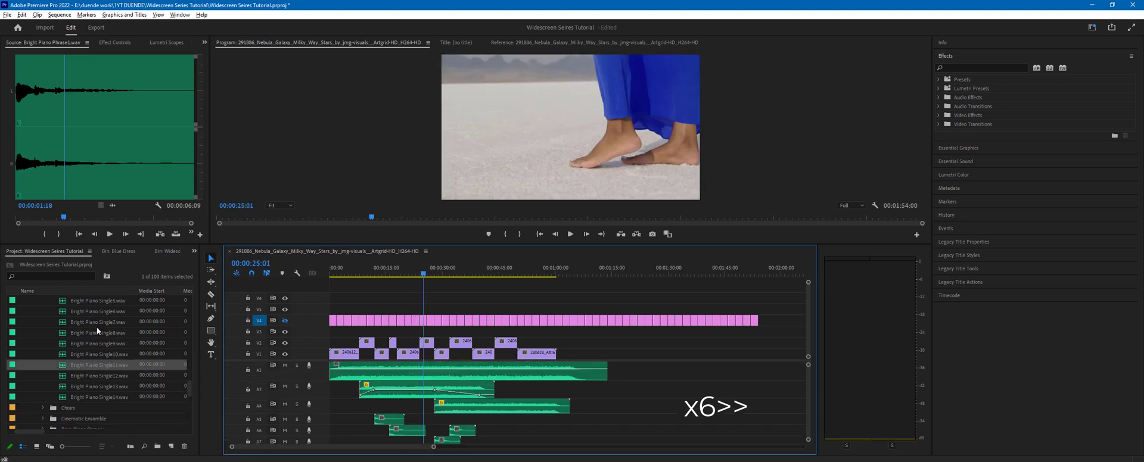
{"action": "left_click_drag", "start_coordinate": [98, 343], "coordinate": [403, 412]}
{"action": "left_click", "coordinate": [357, 270]}
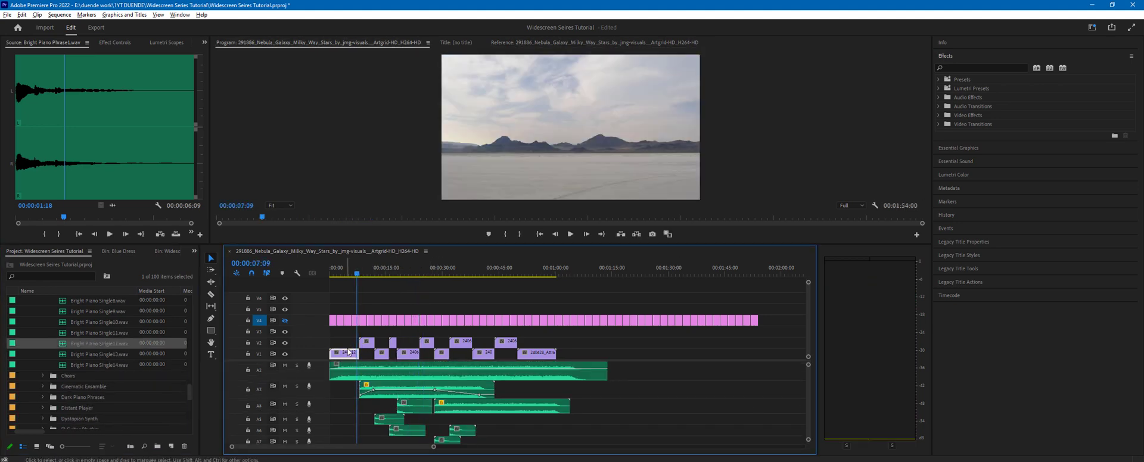
{"action": "left_click", "coordinate": [349, 274]}
{"action": "key", "text": "space"}
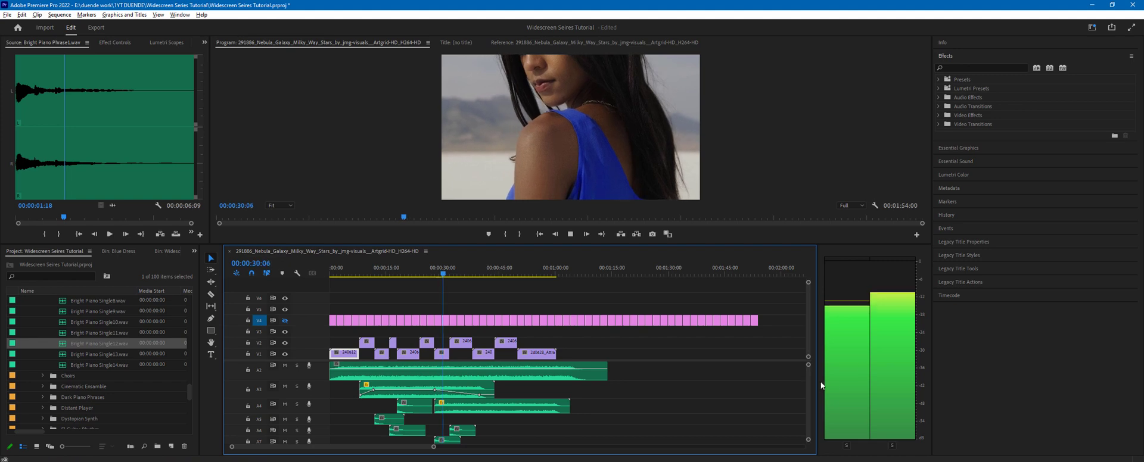
{"action": "scroll", "coordinate": [809, 392], "scroll_direction": "down", "scroll_amount": 4}
{"action": "scroll", "coordinate": [809, 391], "scroll_direction": "up", "scroll_amount": 3}
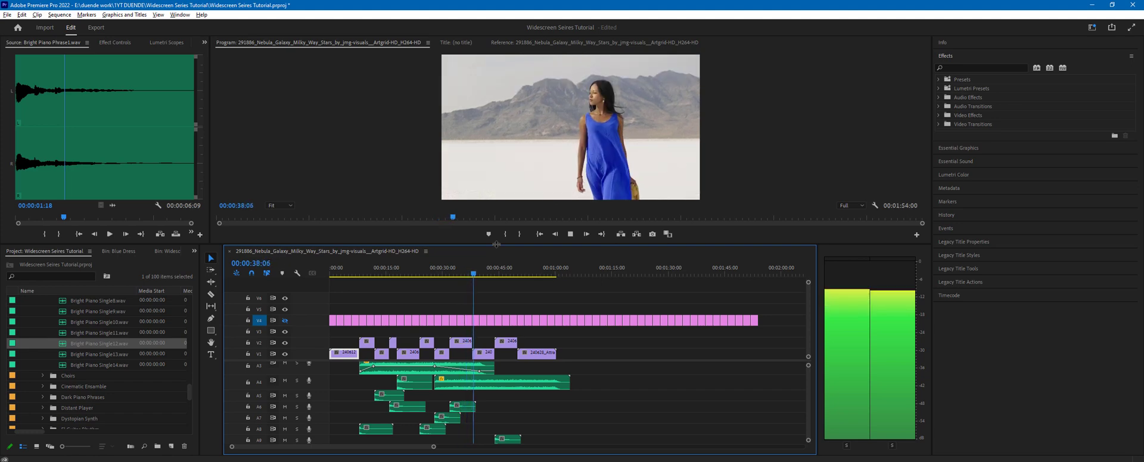
{"action": "left_click_drag", "start_coordinate": [496, 245], "coordinate": [489, 220]}
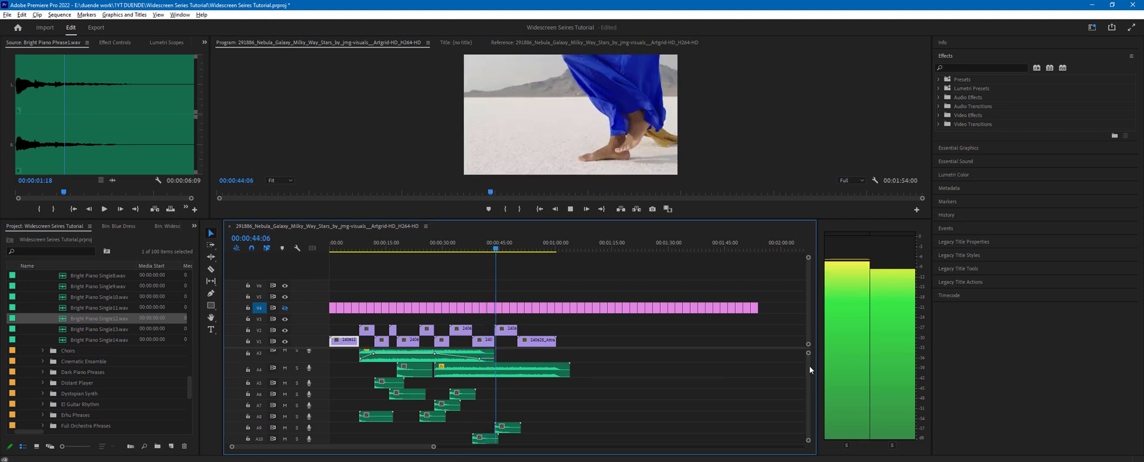
{"action": "scroll", "coordinate": [808, 371], "scroll_direction": "down", "scroll_amount": 3}
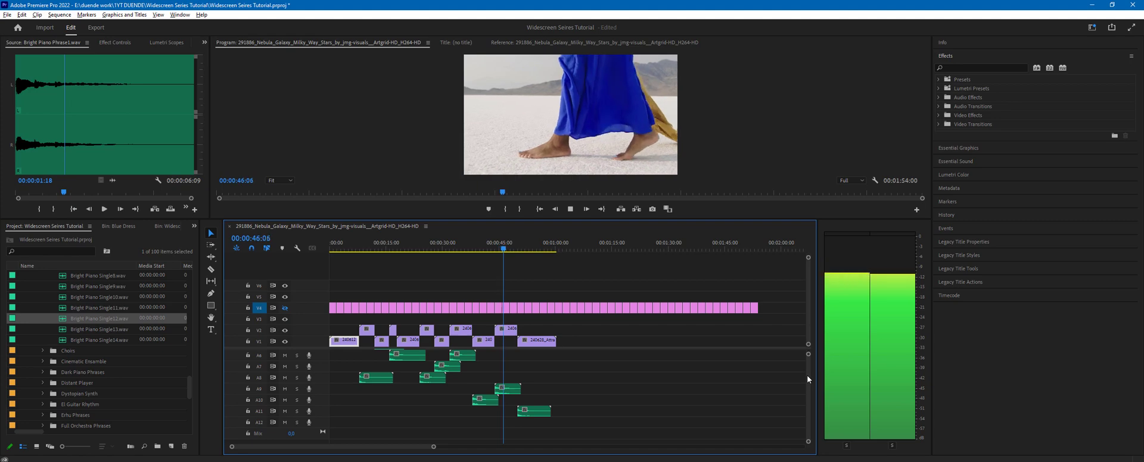
{"action": "scroll", "coordinate": [807, 374], "scroll_direction": "up", "scroll_amount": 2}
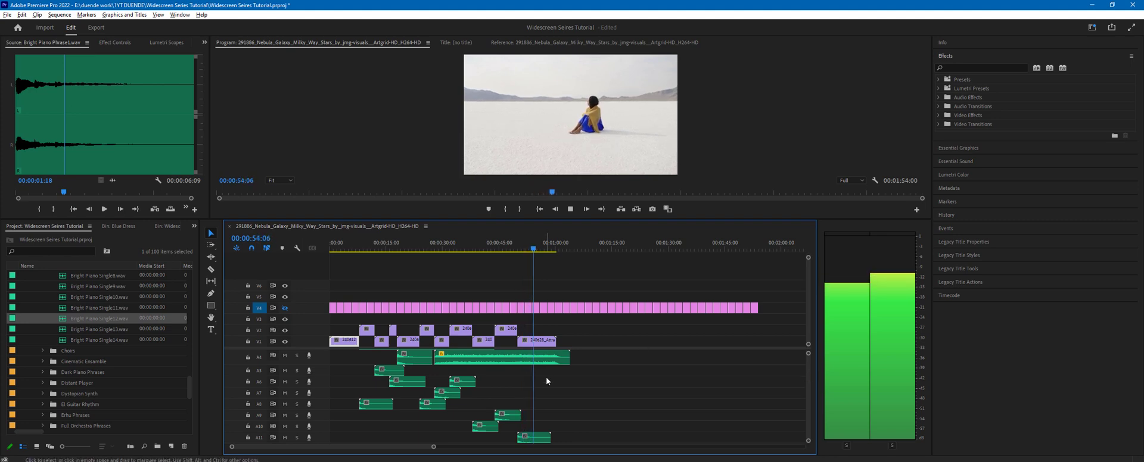
{"action": "key", "text": "space"}
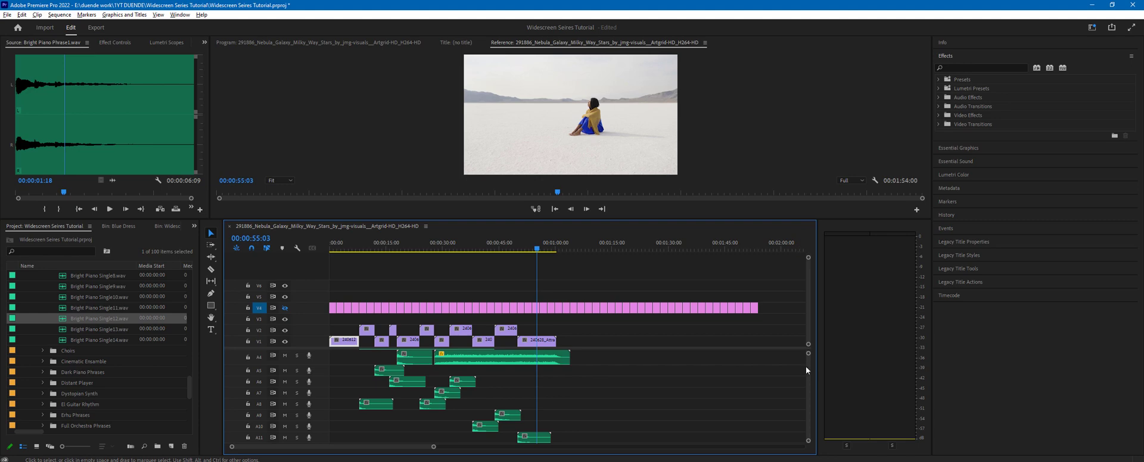
{"action": "scroll", "coordinate": [809, 369], "scroll_direction": "up", "scroll_amount": 3}
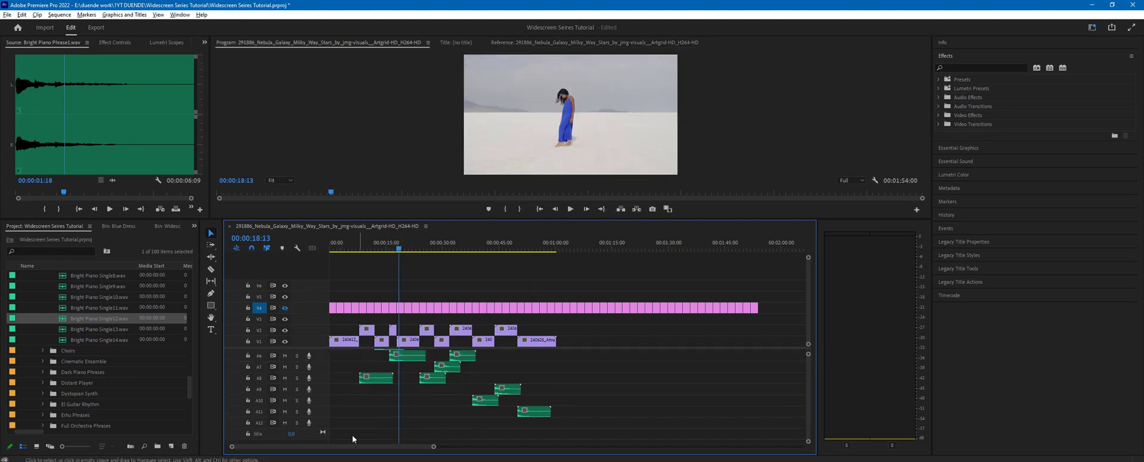
Step: Collapse Bright Piano Phrases and expand the Bonus > Tonal Transitions folder
{"action": "left_click_drag", "start_coordinate": [190, 386], "coordinate": [198, 355]}
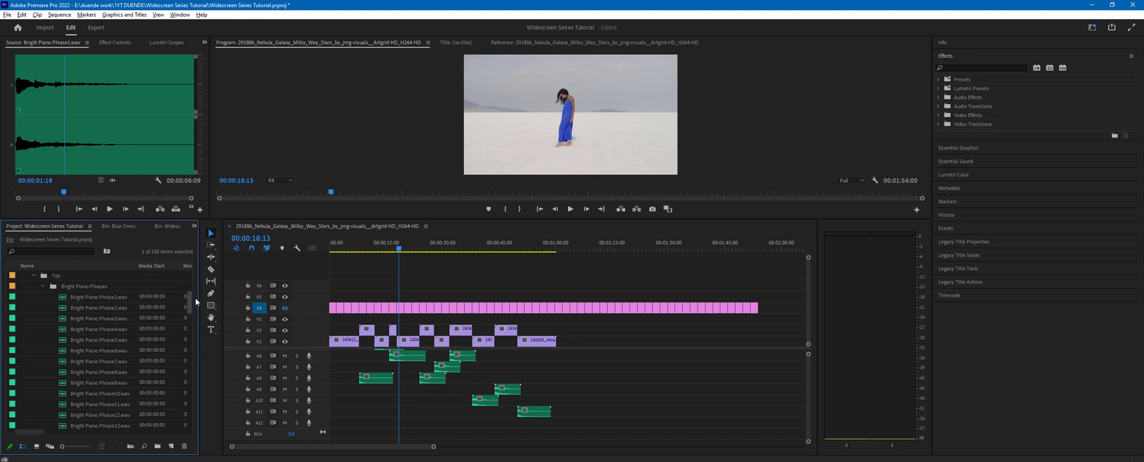
{"action": "left_click", "coordinate": [43, 297]}
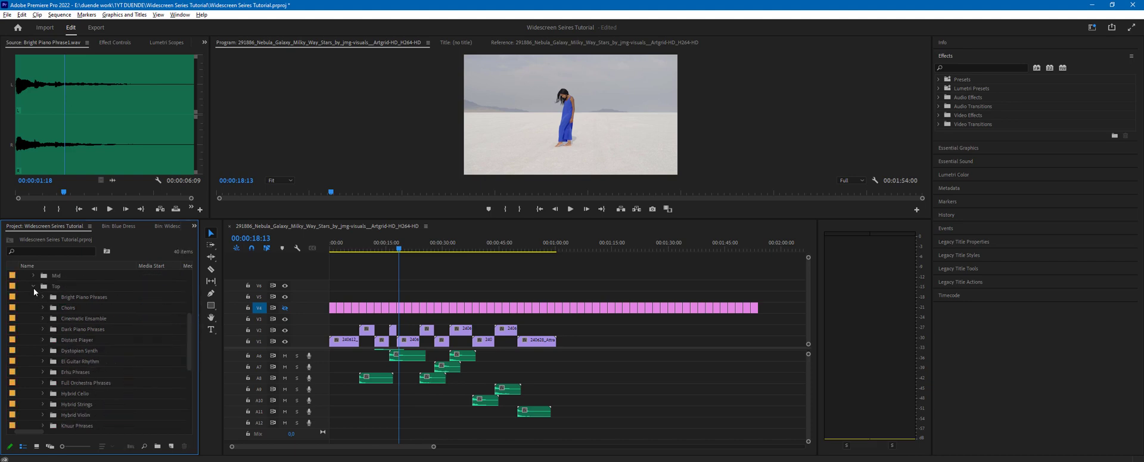
{"action": "scroll", "coordinate": [121, 359], "scroll_direction": "down", "scroll_amount": 4}
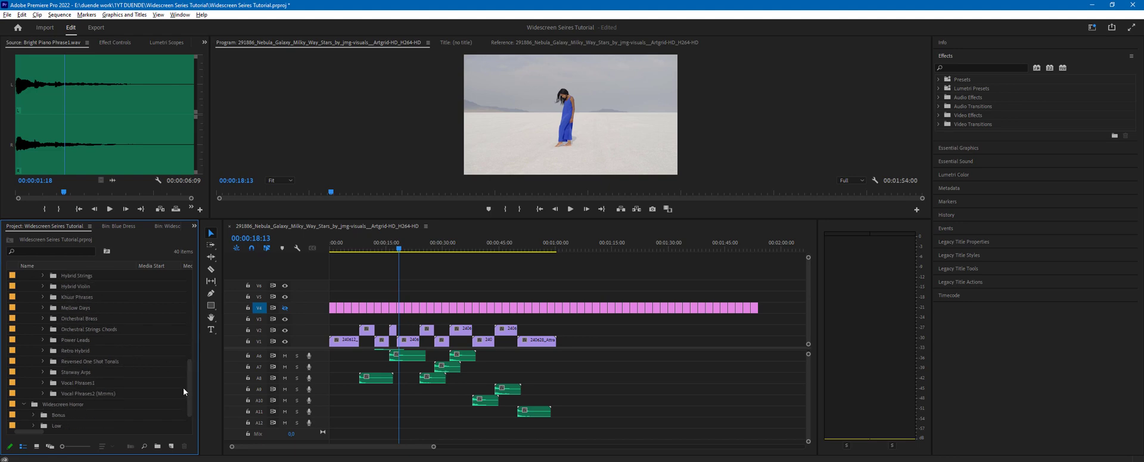
{"action": "left_click", "coordinate": [74, 339]}
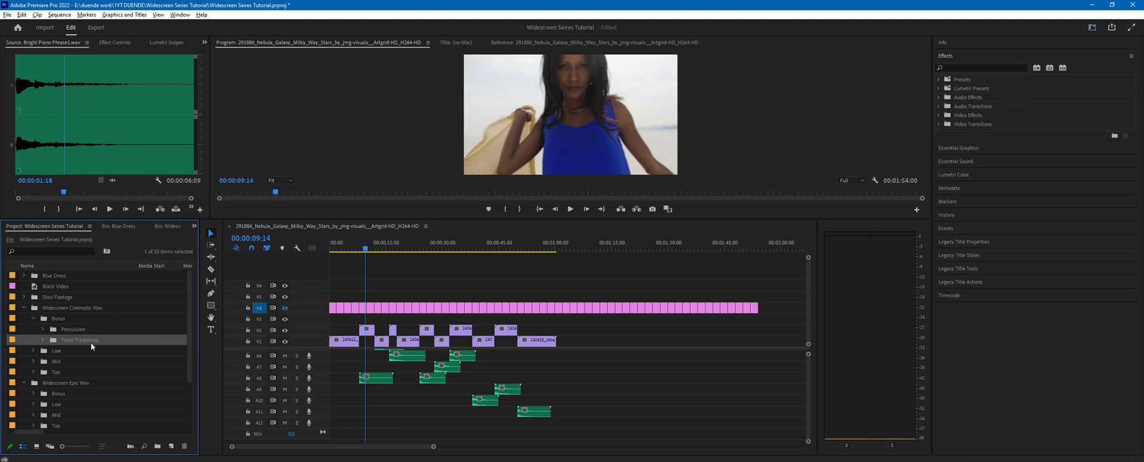
{"action": "left_click", "coordinate": [42, 340]}
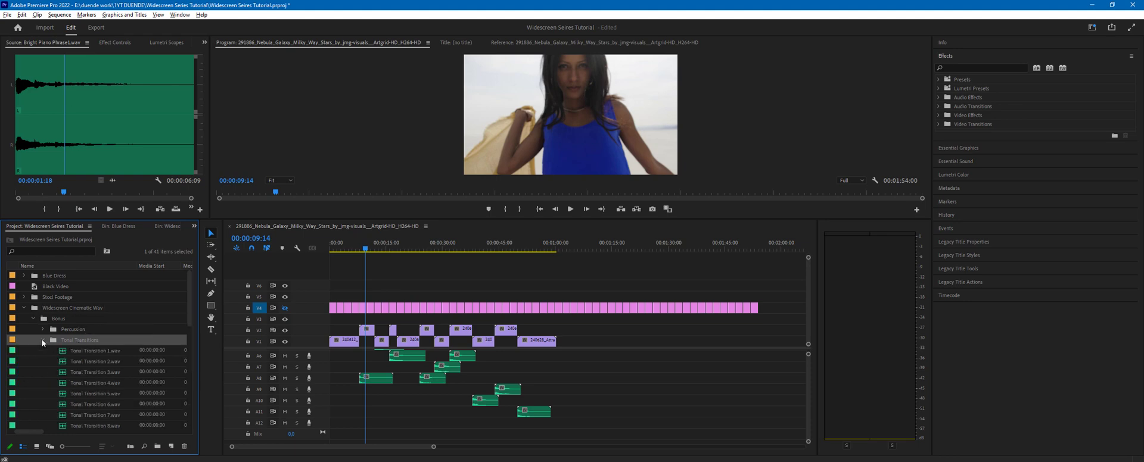
{"action": "scroll", "coordinate": [95, 358], "scroll_direction": "down", "scroll_amount": 3}
Step: Place Tonal Transition 14 on a low track at about -9.3 dB and play from 5 seconds
{"action": "left_click_drag", "start_coordinate": [101, 383], "coordinate": [345, 430]}
{"action": "scroll", "coordinate": [347, 432], "scroll_direction": "up", "scroll_amount": 5}
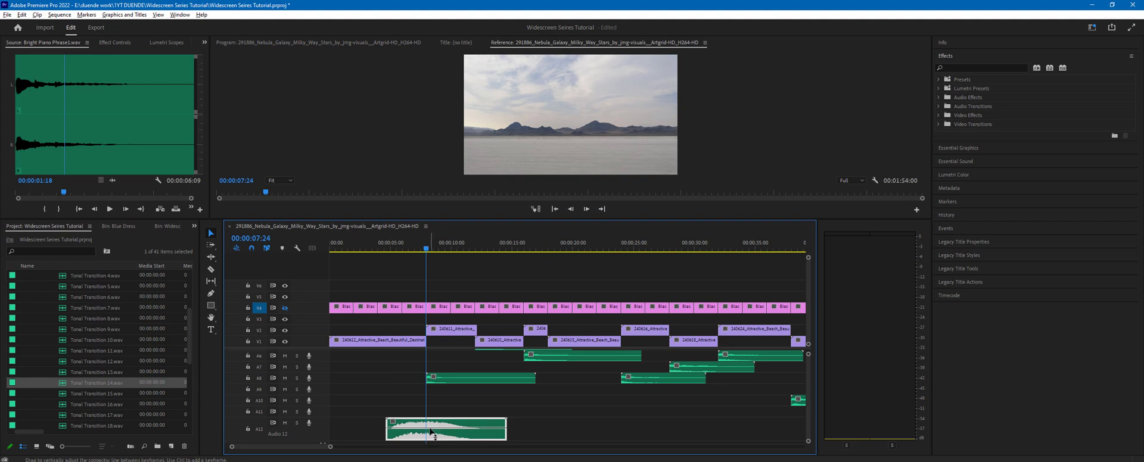
{"action": "left_click_drag", "start_coordinate": [432, 432], "coordinate": [432, 434]}
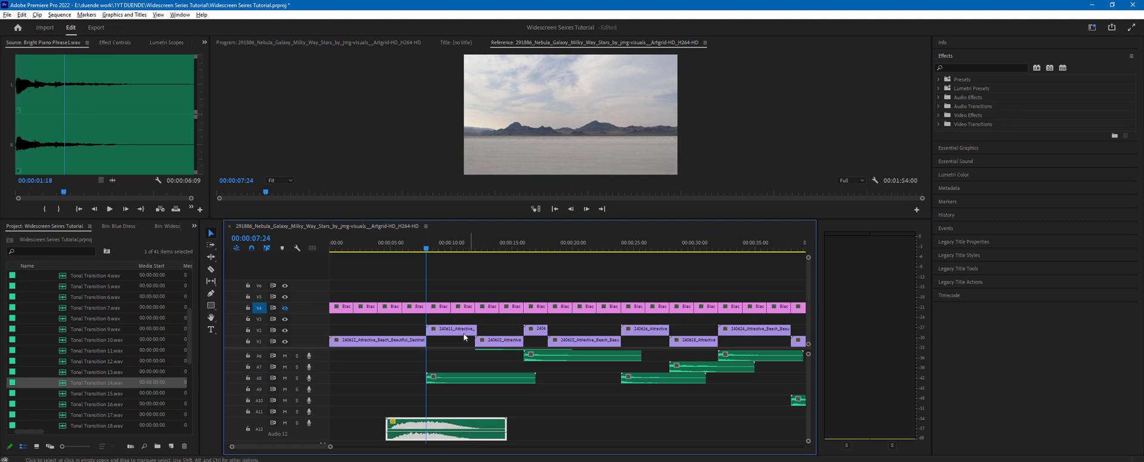
{"action": "left_click", "coordinate": [380, 252]}
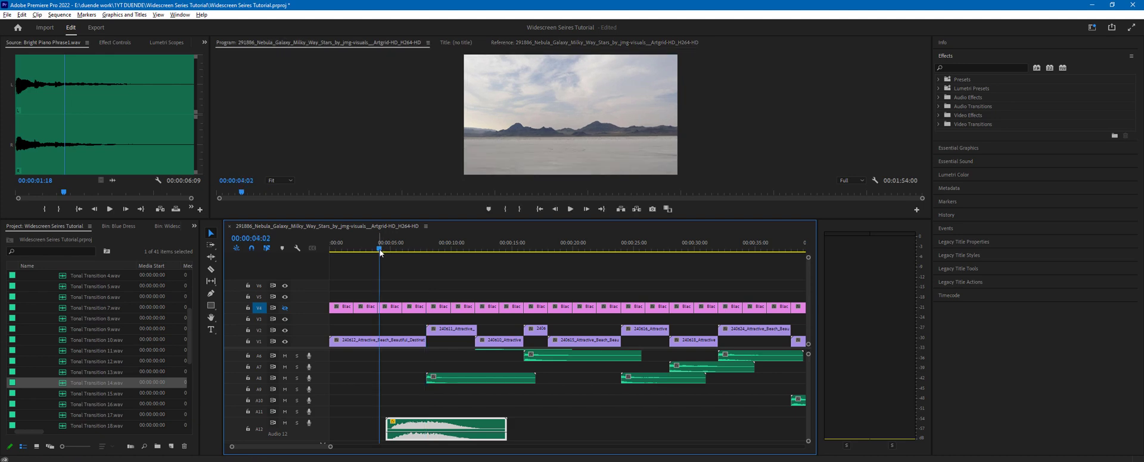
{"action": "key", "text": "space"}
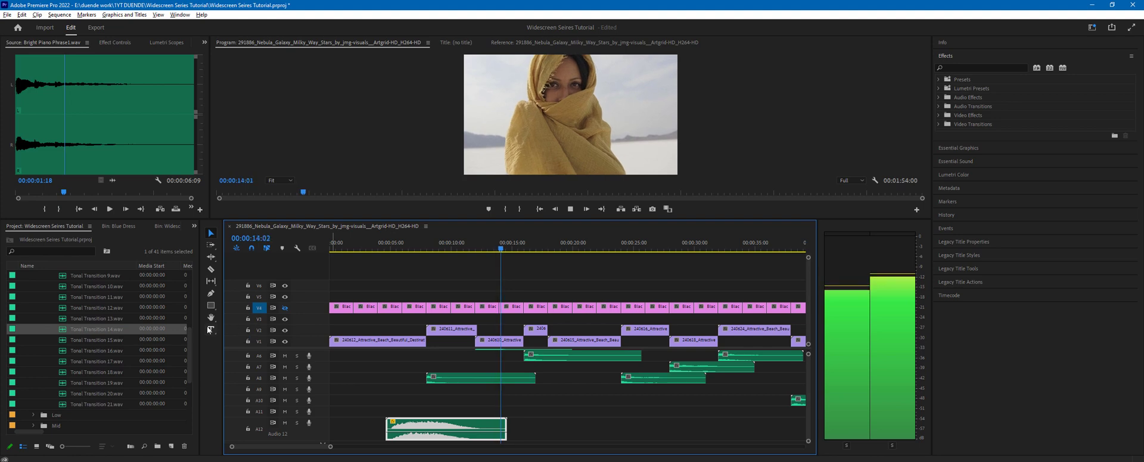
Step: Drop Tonal Transition 17 on A10 at about 12 s, enlarge A10, and preview from 13 s
{"action": "key", "text": "space"}
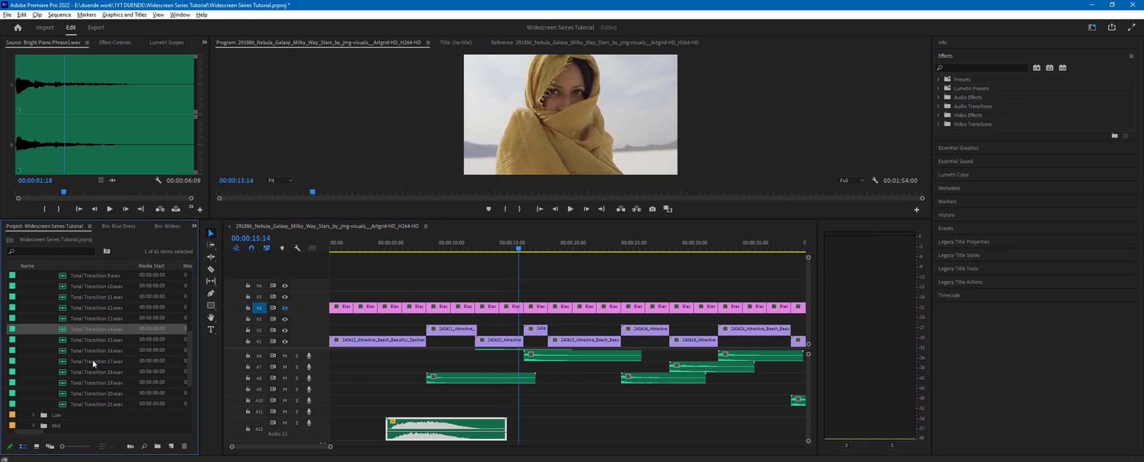
{"action": "left_click_drag", "start_coordinate": [95, 361], "coordinate": [519, 409]}
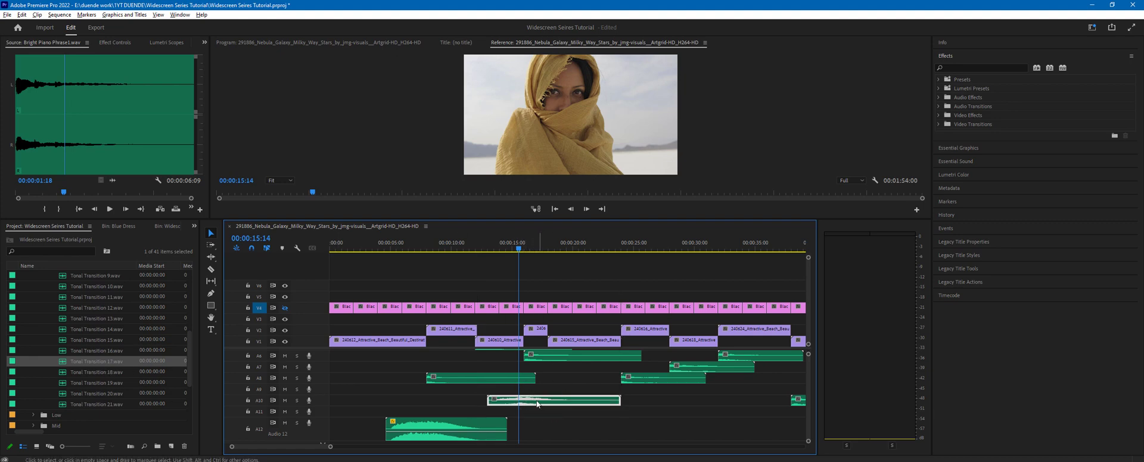
{"action": "left_click_drag", "start_coordinate": [323, 406], "coordinate": [383, 430]}
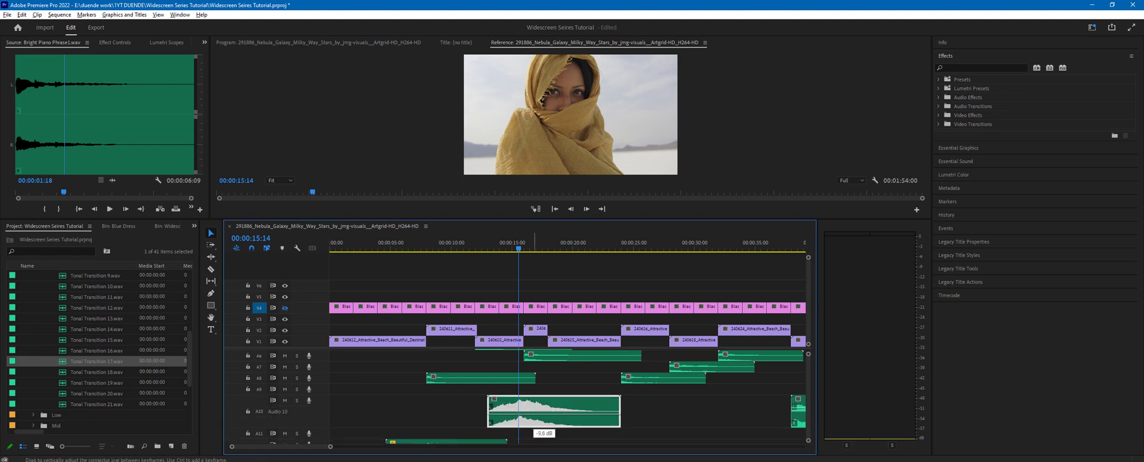
{"action": "left_click", "coordinate": [490, 246]}
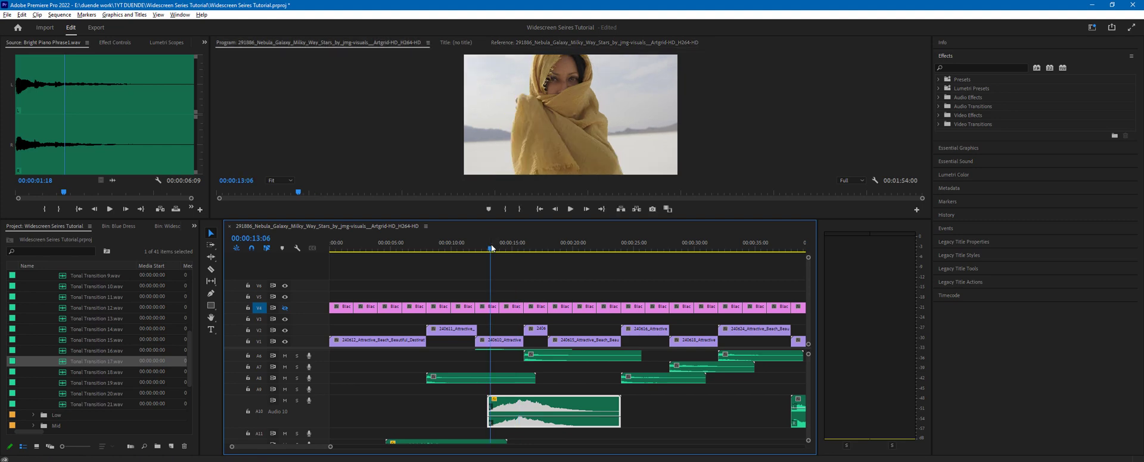
{"action": "key", "text": "space"}
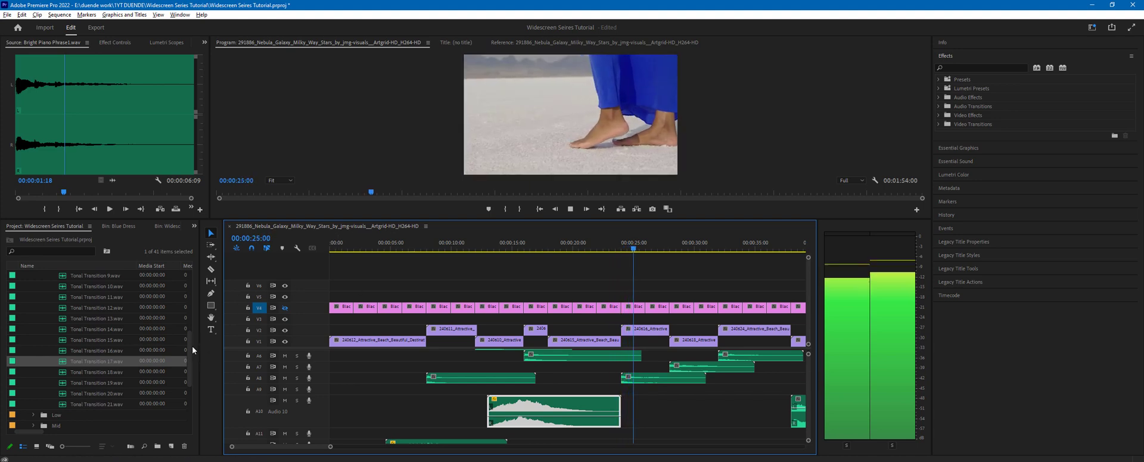
{"action": "key", "text": "space"}
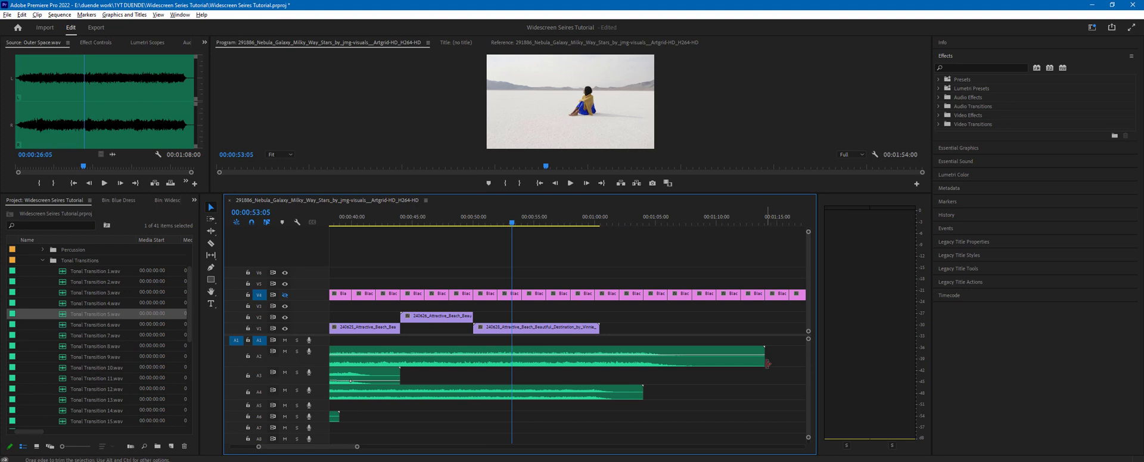
Step: Trim the A2 Low - 1.wav and A4 clips to end near 1:00, then show A2's Effect Controls
{"action": "left_click_drag", "start_coordinate": [762, 364], "coordinate": [724, 365]}
{"action": "left_click_drag", "start_coordinate": [618, 365], "coordinate": [599, 366]}
{"action": "left_click_drag", "start_coordinate": [639, 398], "coordinate": [600, 398]}
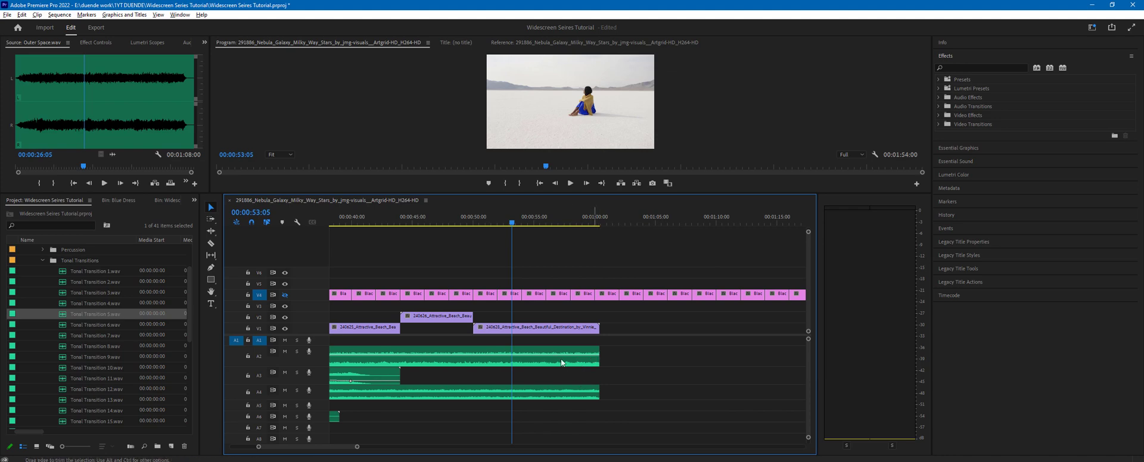
{"action": "left_click", "coordinate": [473, 224]}
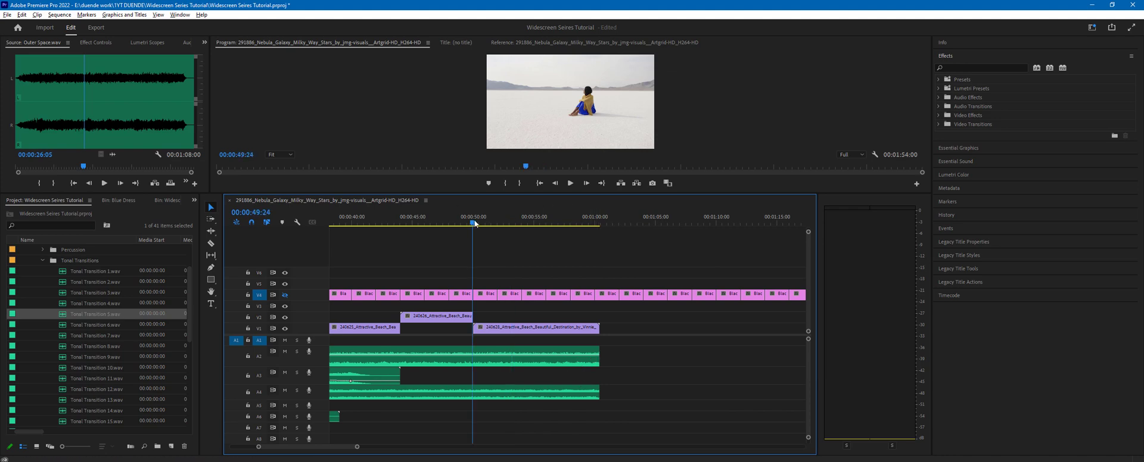
{"action": "left_click", "coordinate": [477, 368]}
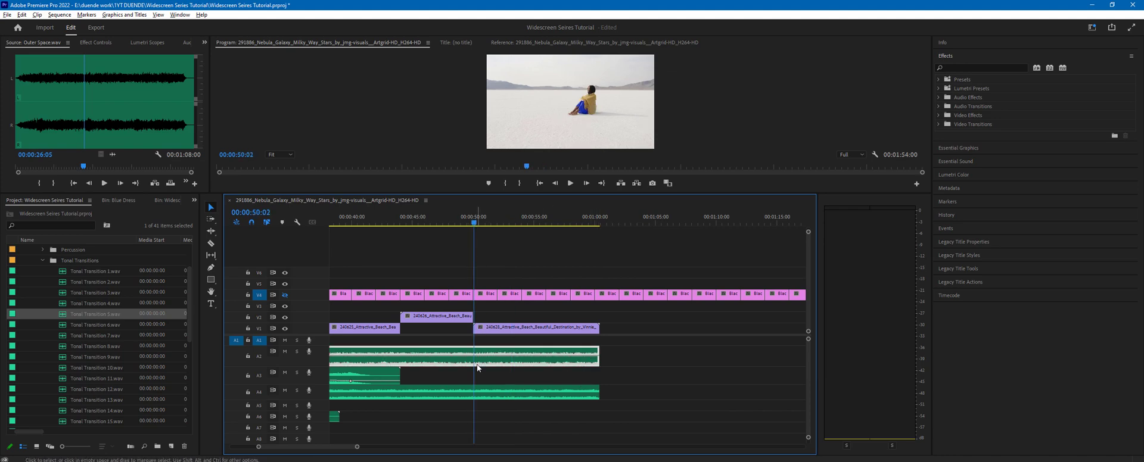
{"action": "left_click", "coordinate": [104, 44]}
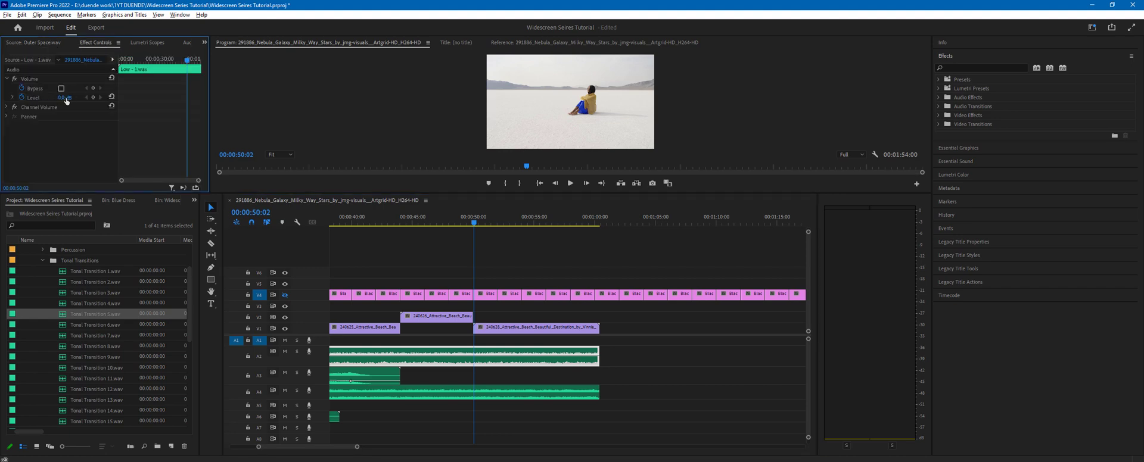
Step: Select the last V1 beach clip and play the ending as it fades to black near 0:59
{"action": "left_click", "coordinate": [479, 327]}
{"action": "key", "text": "space"}
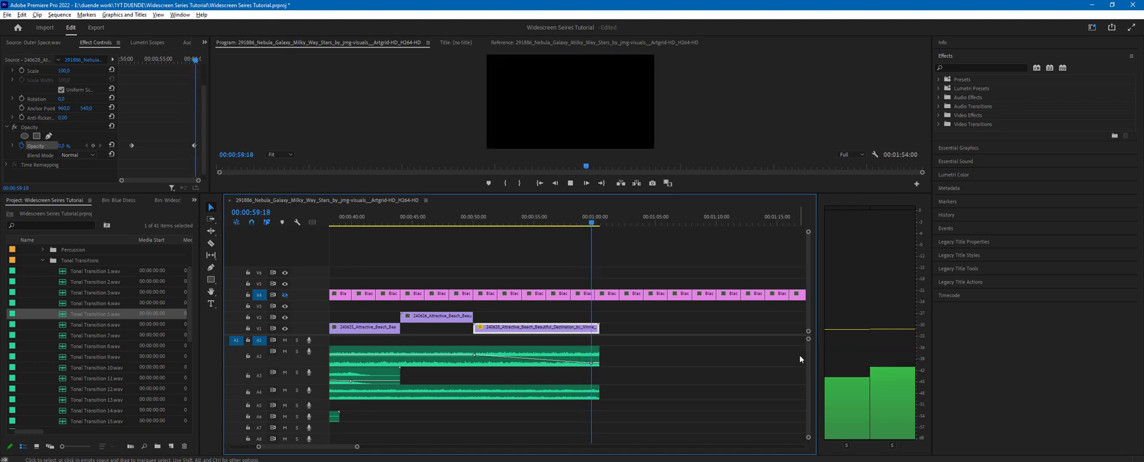
{"action": "key", "text": "space"}
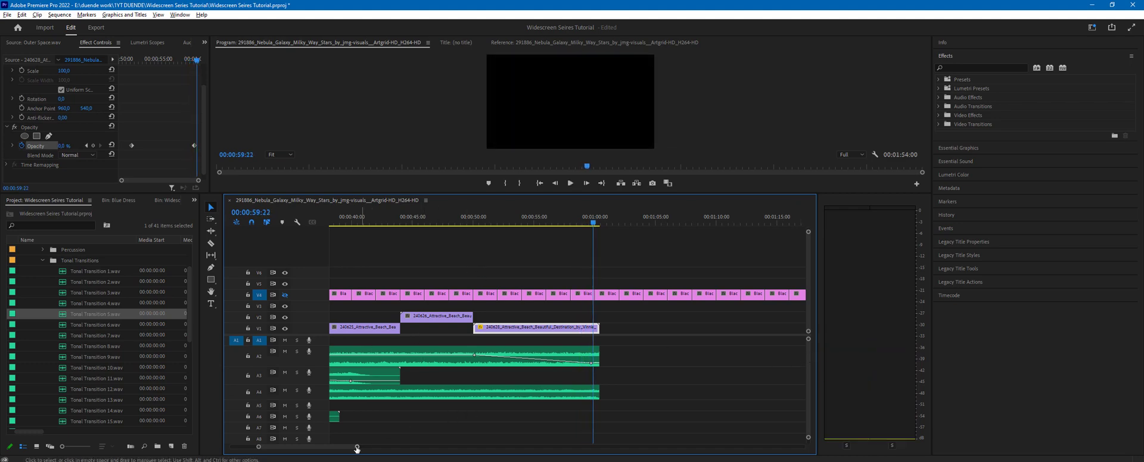
{"action": "left_click_drag", "start_coordinate": [332, 449], "coordinate": [306, 449]}
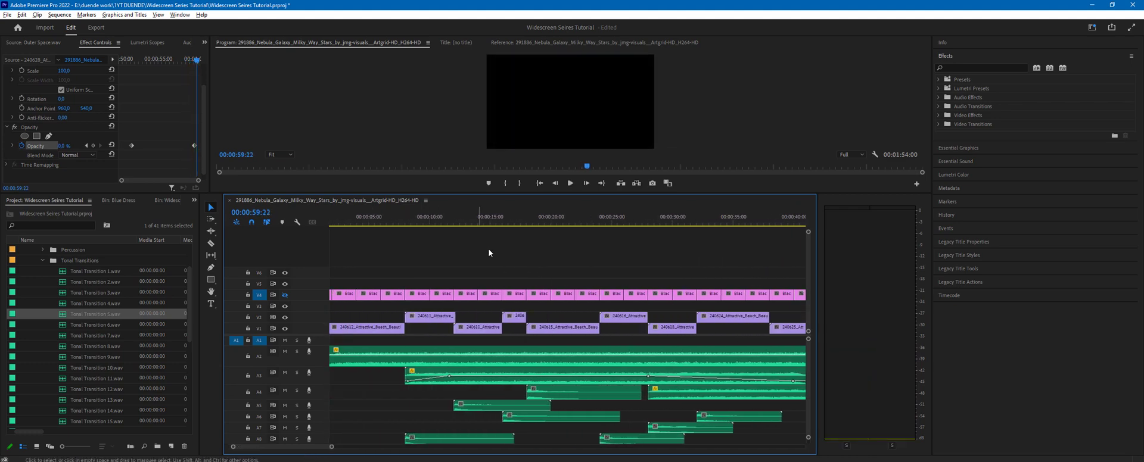